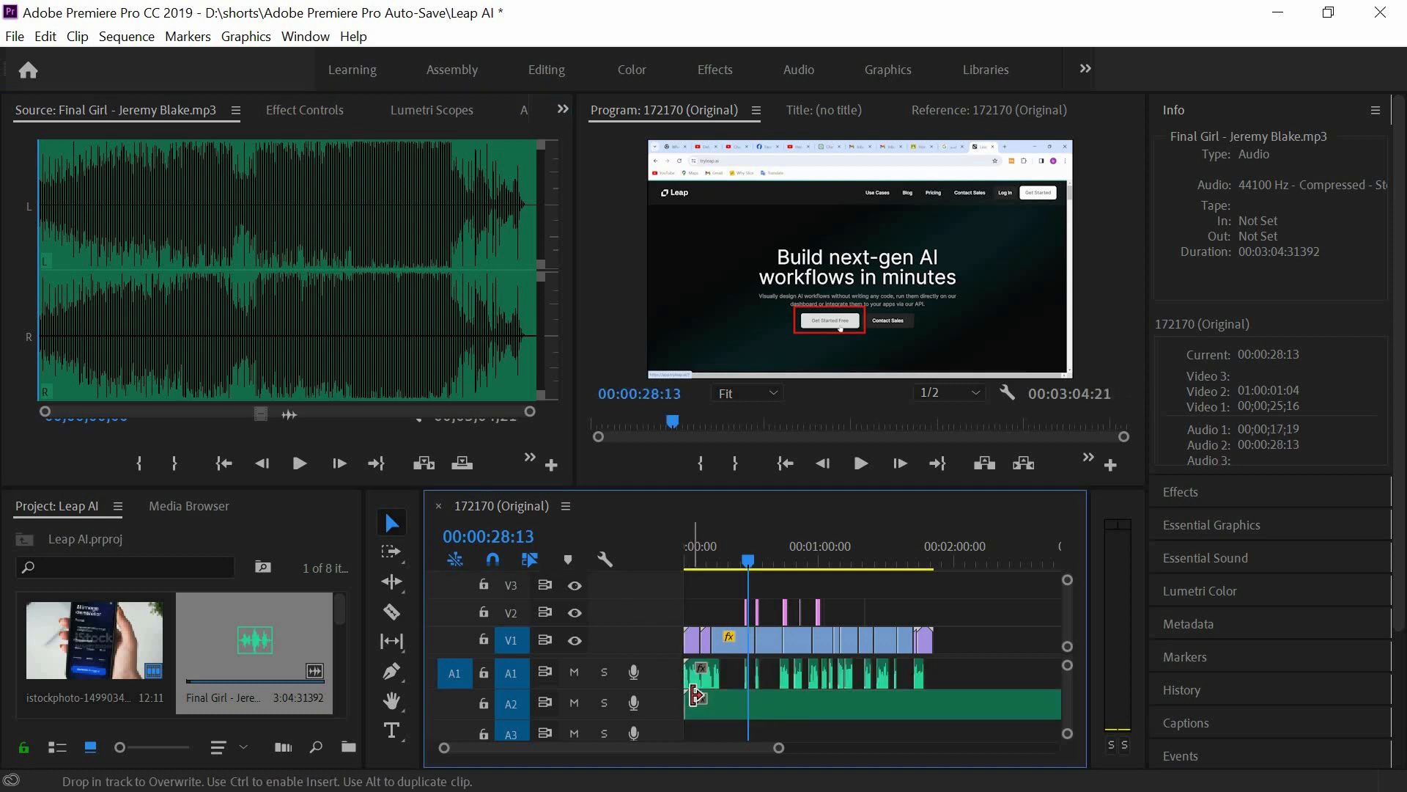
# - Expand the audio tracks' height and lower the background music clip's volume on Audio 2 to -7.57 dB
pyautogui.click(1025, 559)
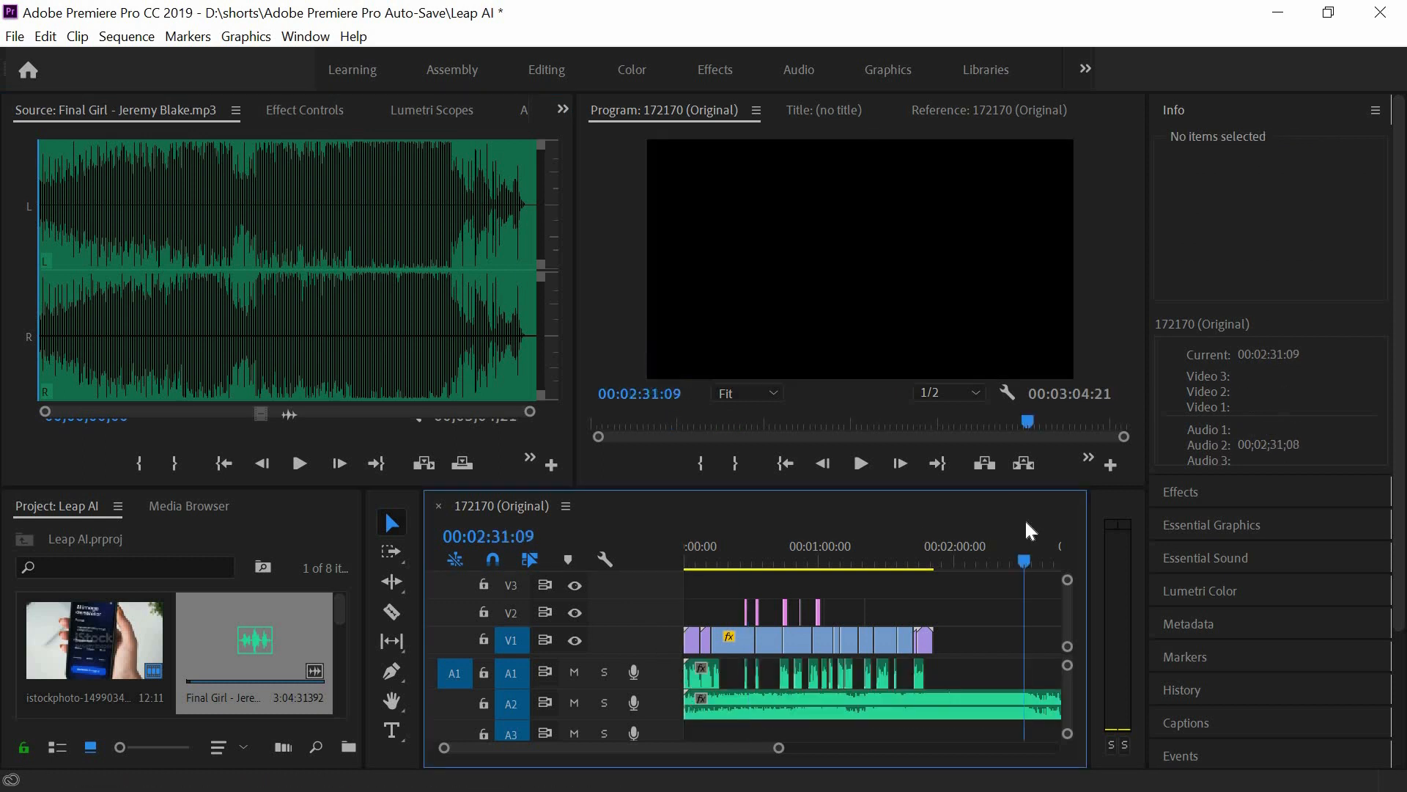
pyautogui.click(689, 548)
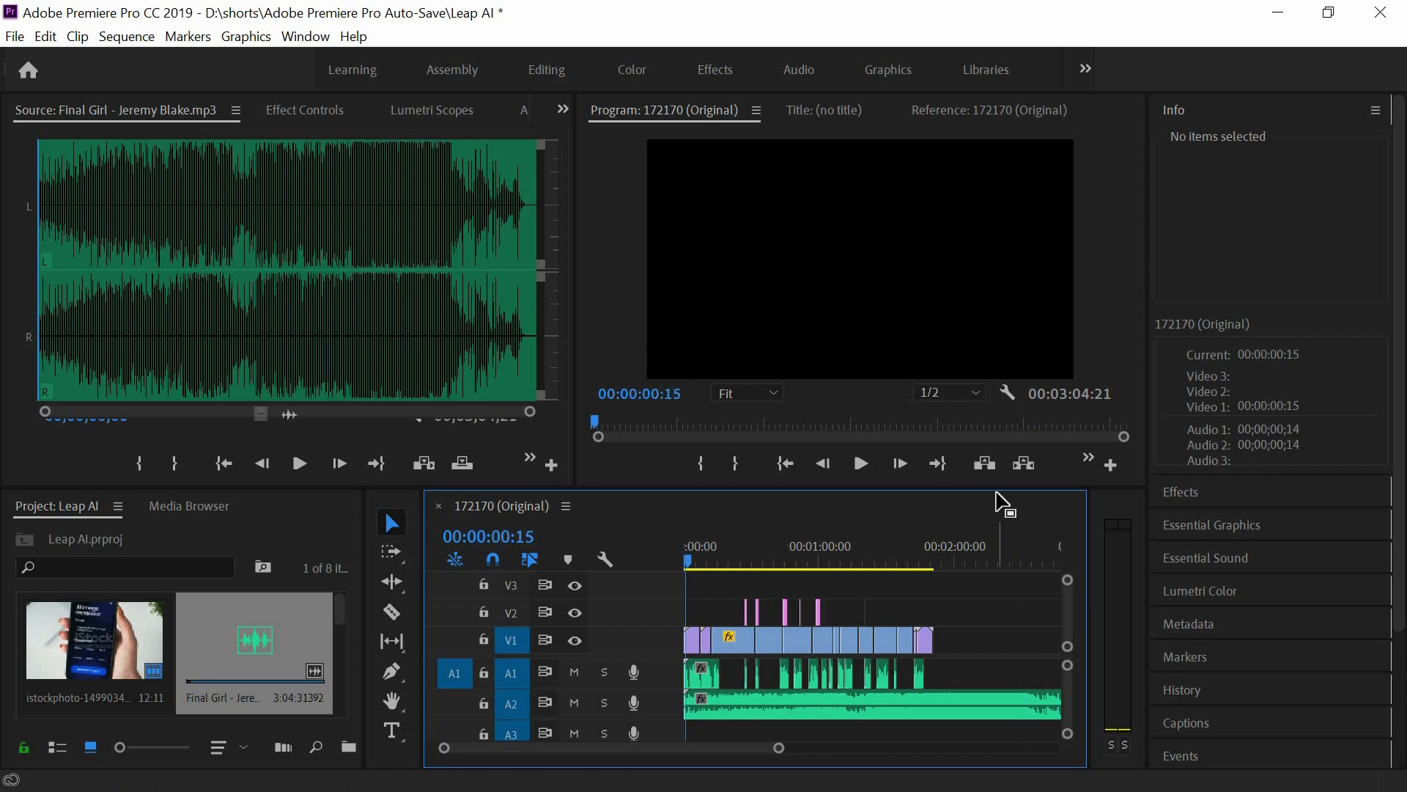
pyautogui.press('`')
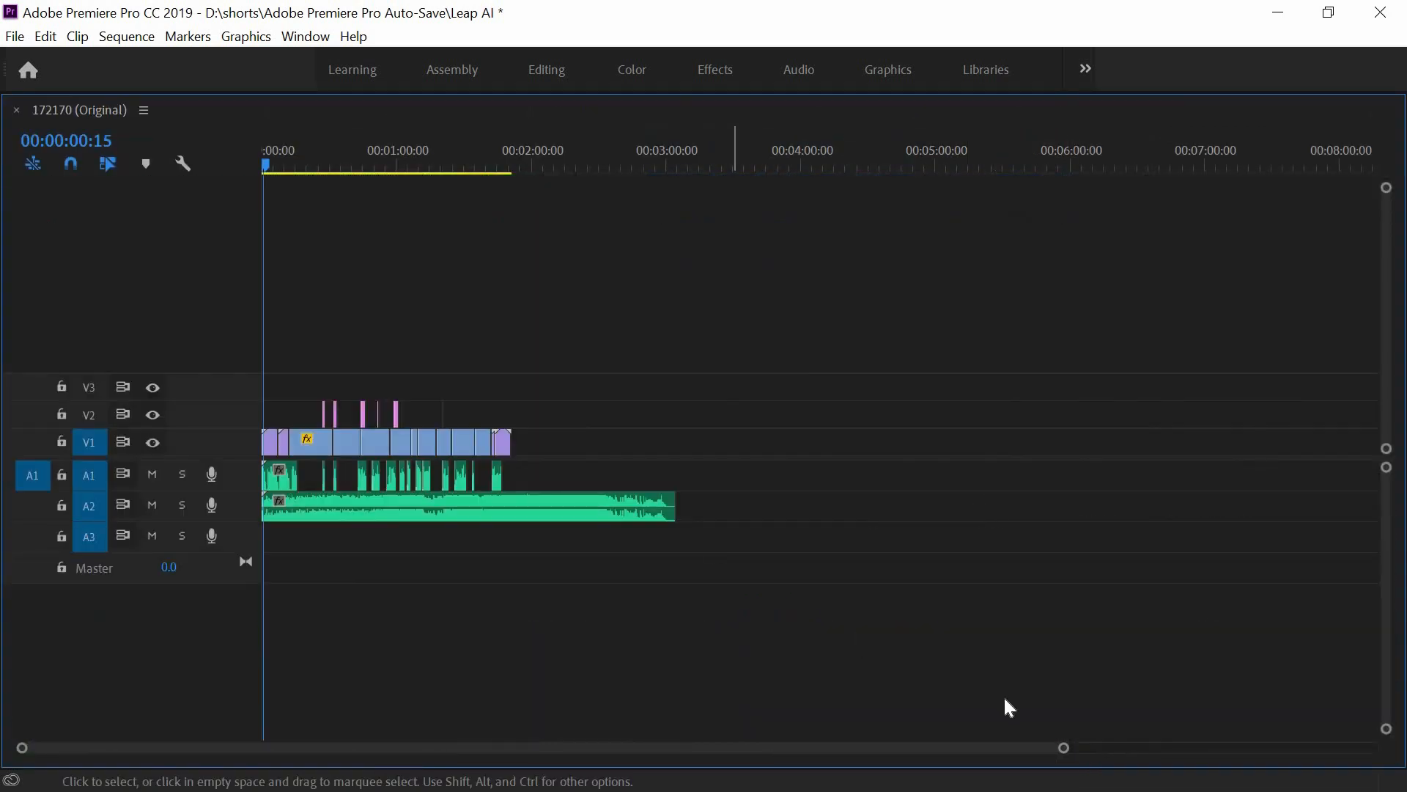
pyautogui.moveTo(1063, 747); pyautogui.dragTo(859, 761)
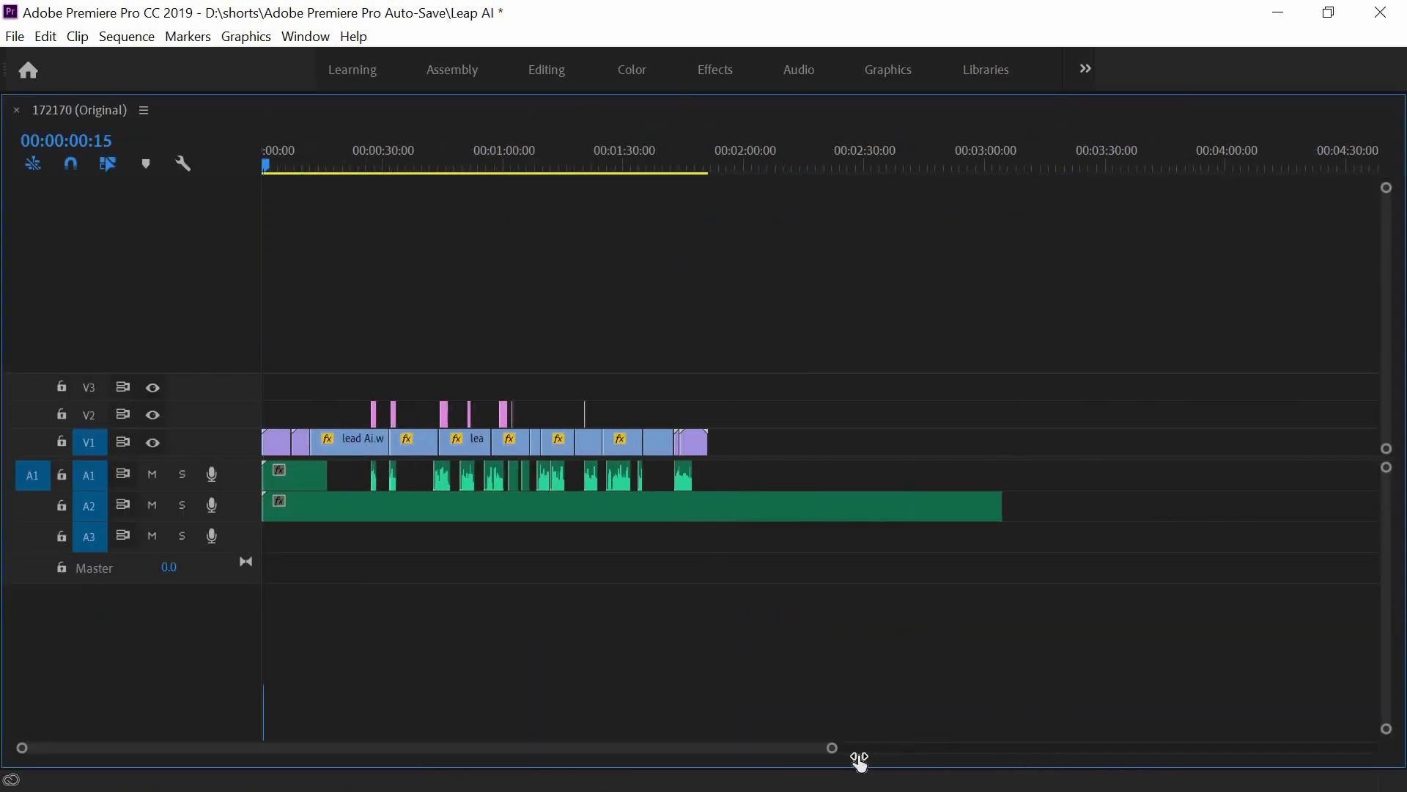
pyautogui.press('=')
pyautogui.moveTo(1389, 732); pyautogui.dragTo(1385, 711)
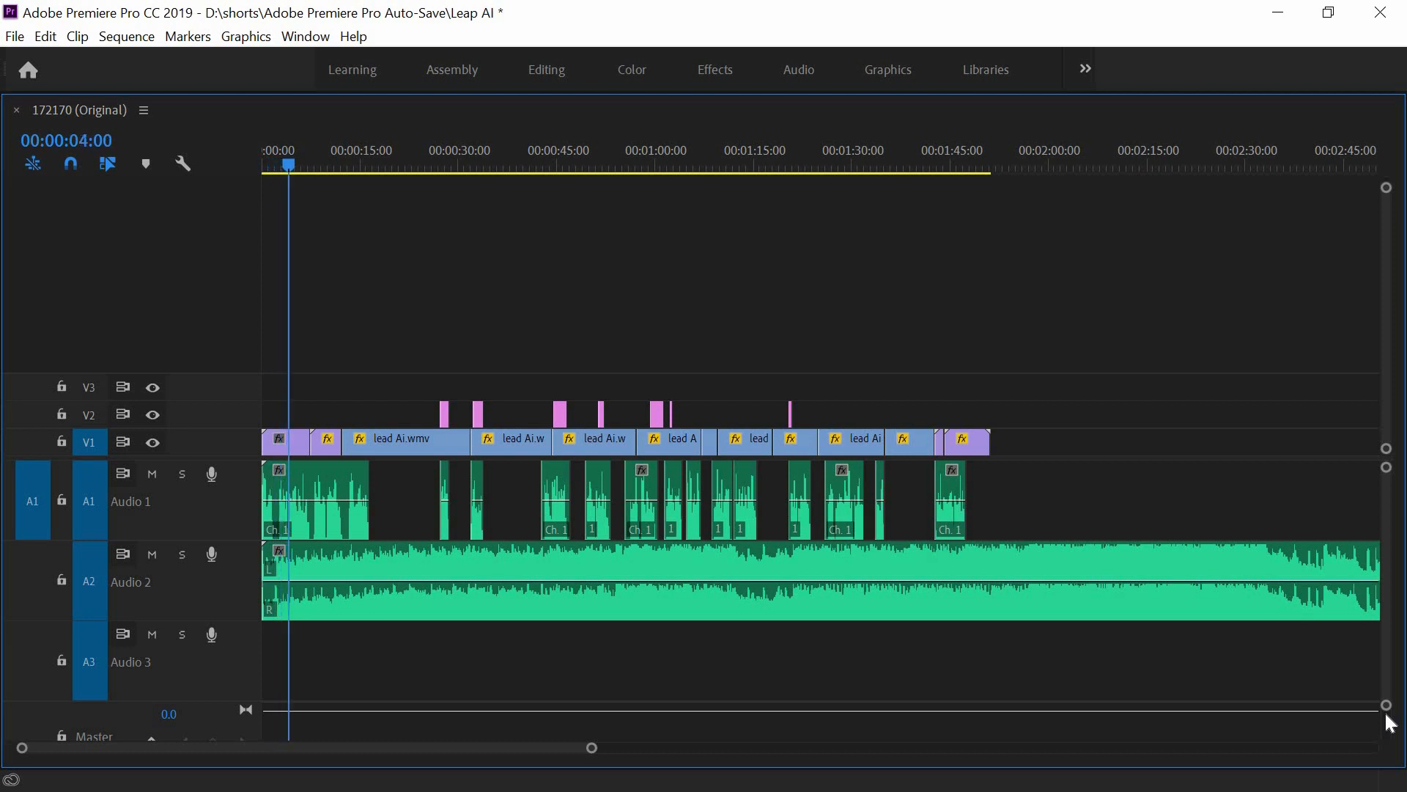
pyautogui.click(532, 590)
pyautogui.moveTo(533, 587); pyautogui.dragTo(533, 599)
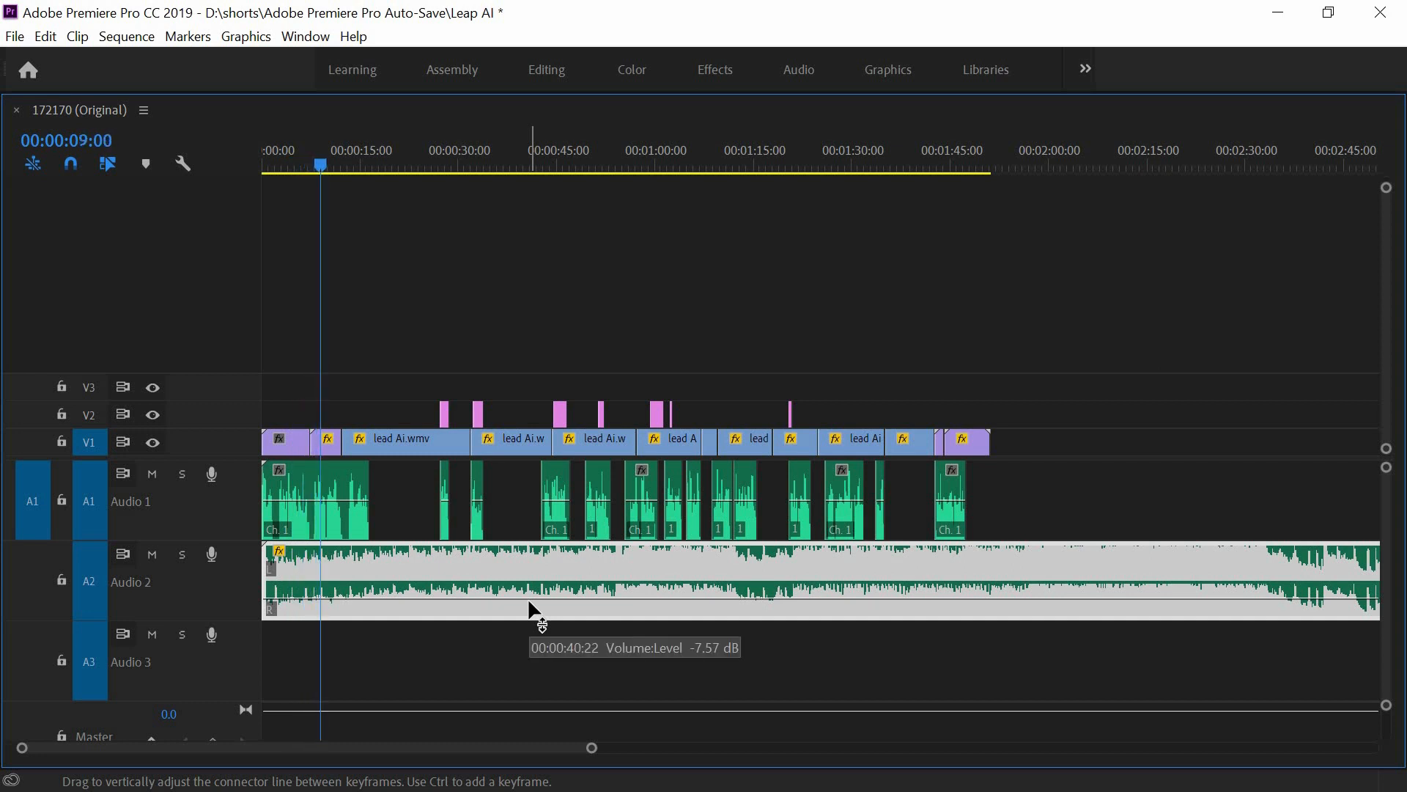
pyautogui.press('space')
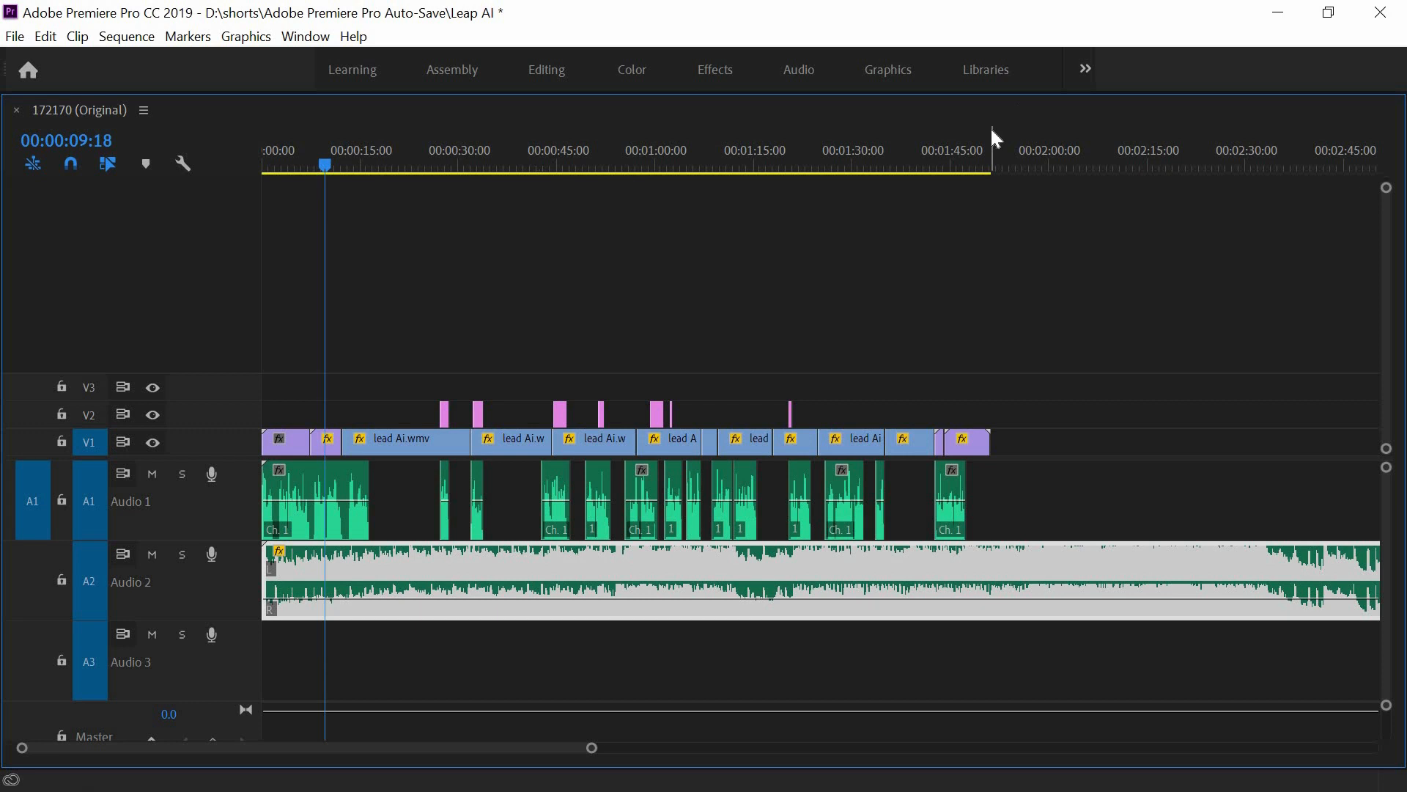
# - Add volume keyframes with the Pen tool along the music clip between about 16 and 42 seconds, at the voice clips' edges
pyautogui.press('`')
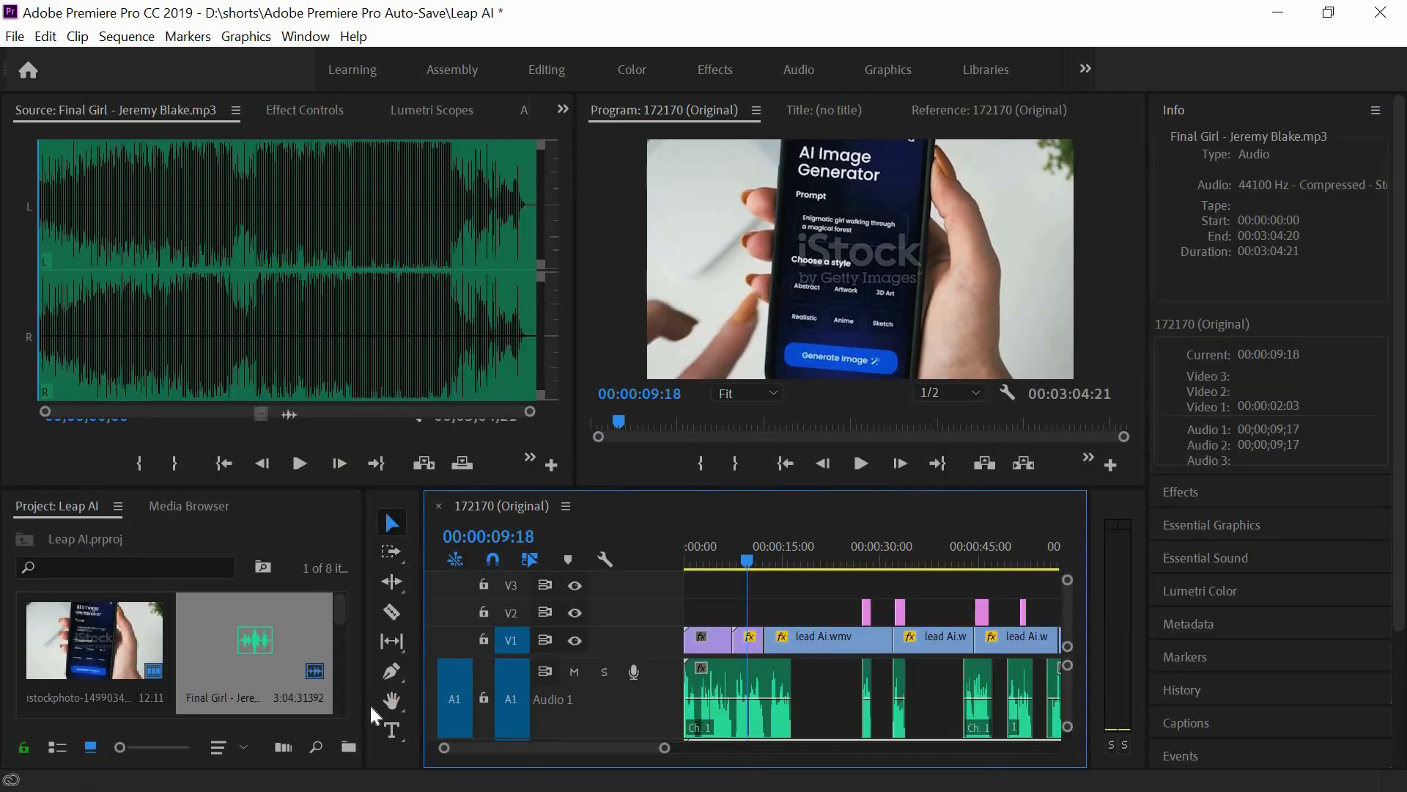
pyautogui.click(392, 670)
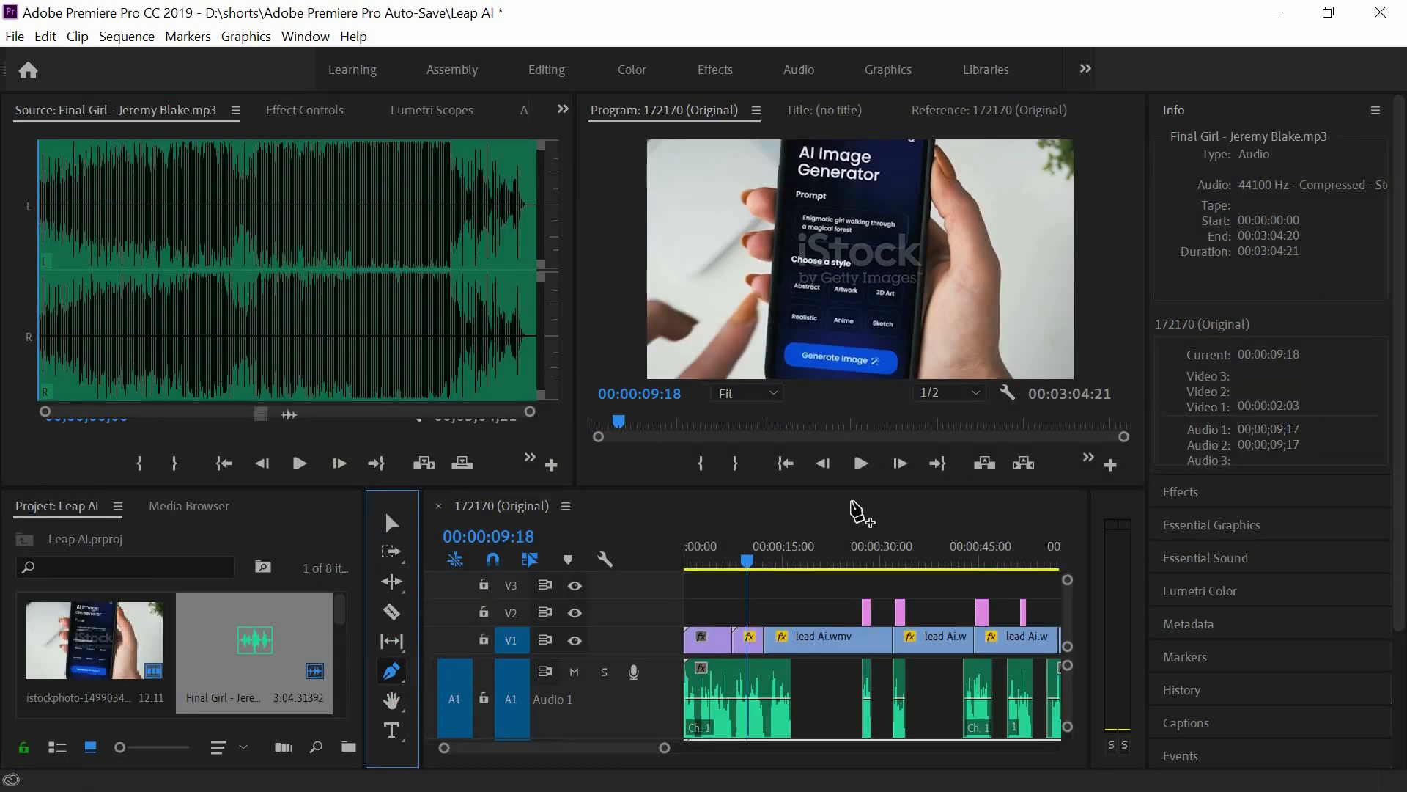
pyautogui.press('`')
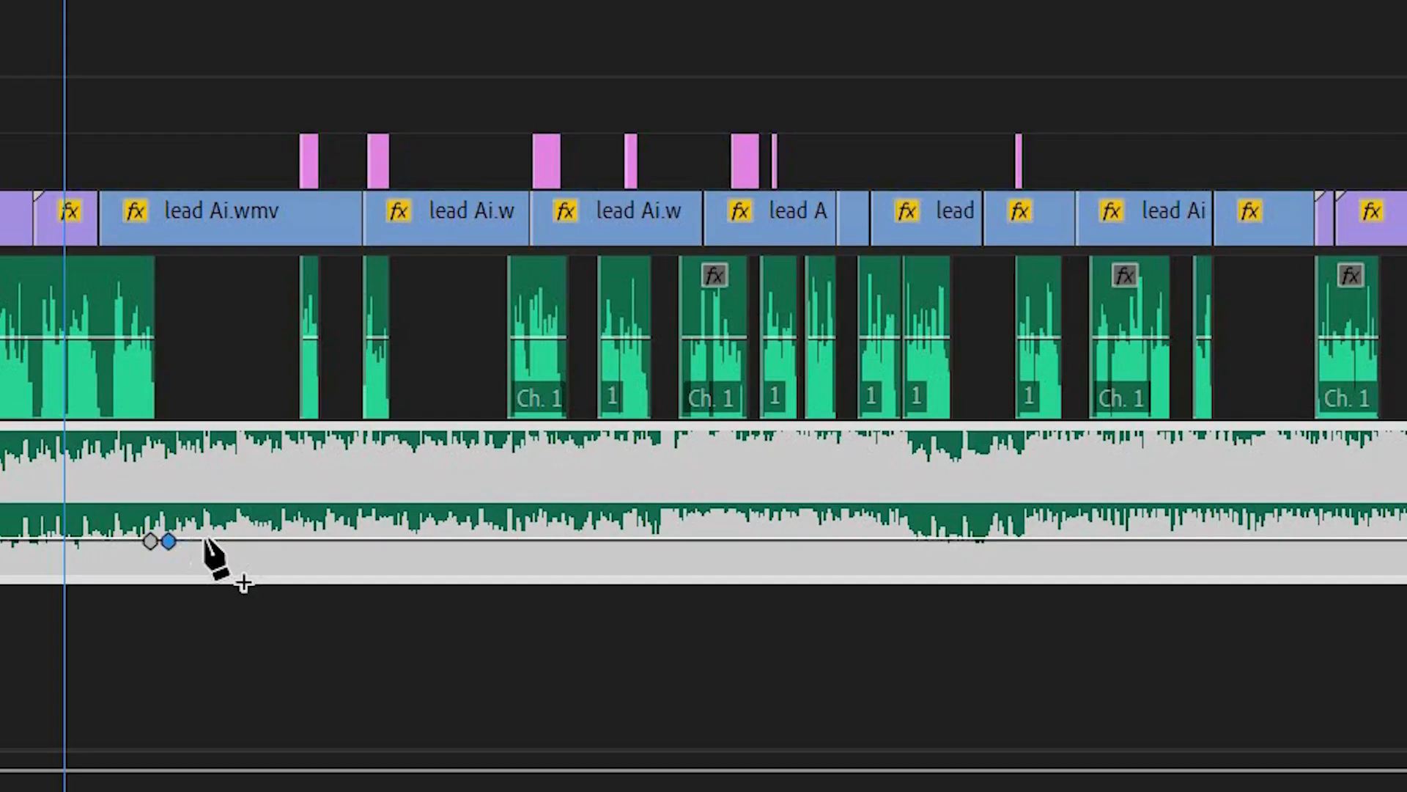
pyautogui.click(268, 540)
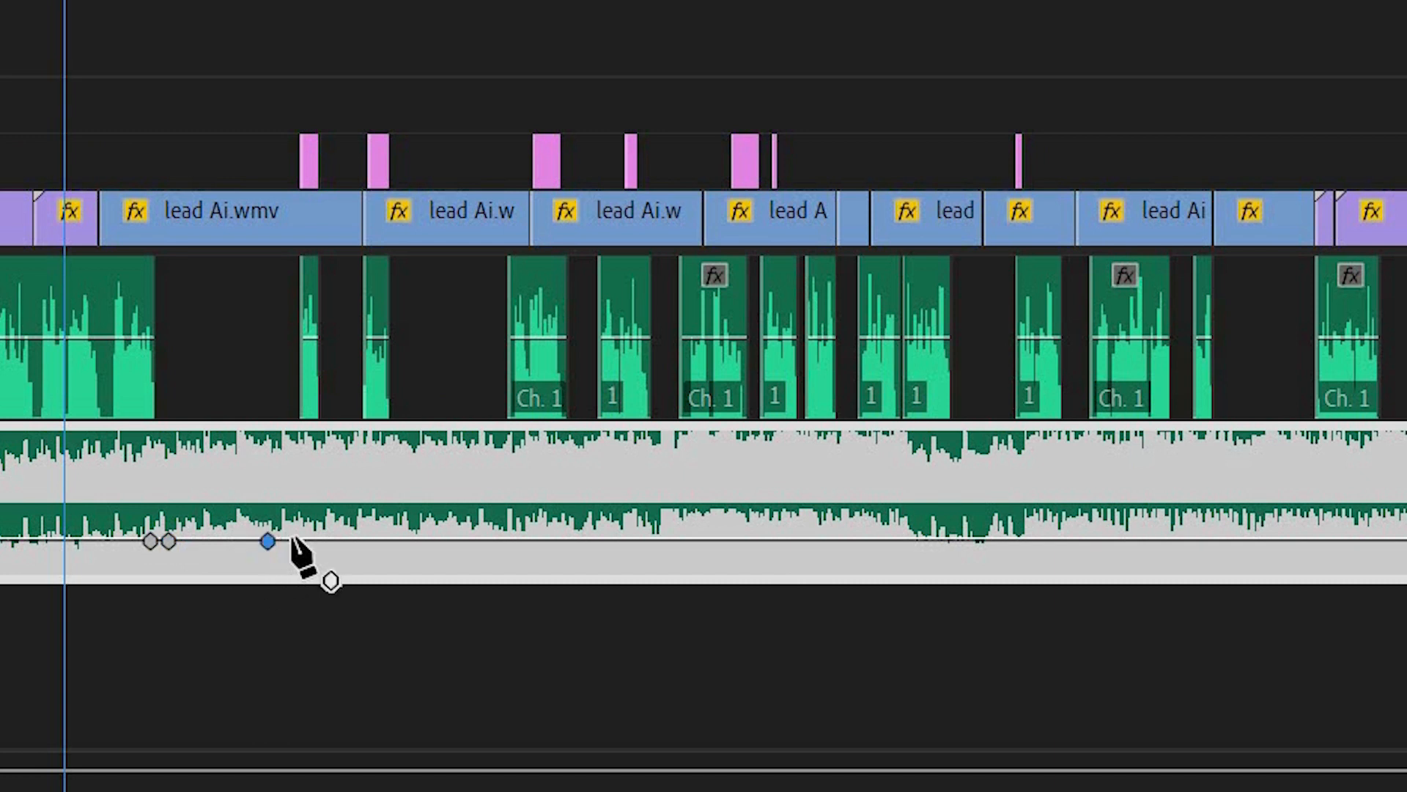
pyautogui.click(283, 541)
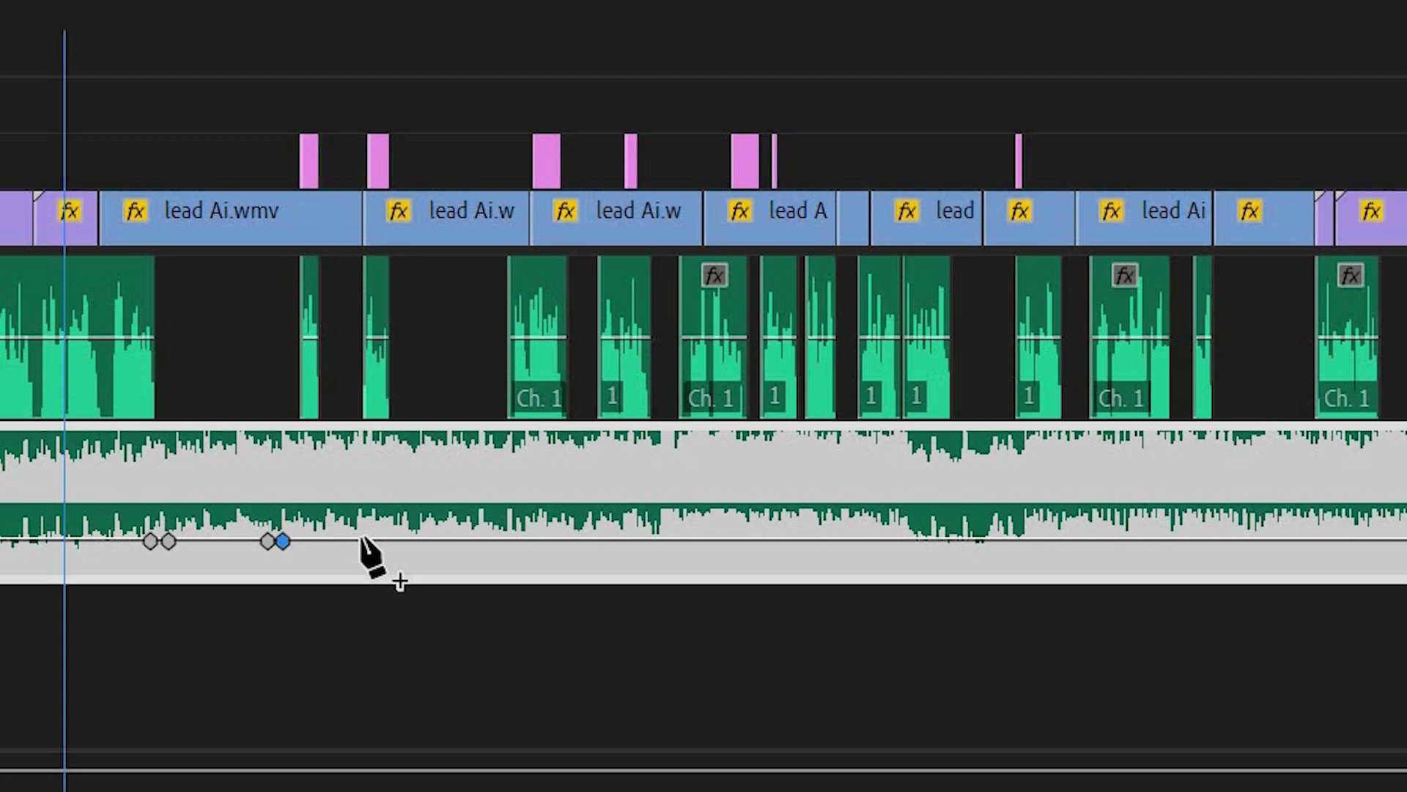
pyautogui.click(334, 541)
pyautogui.click(368, 541)
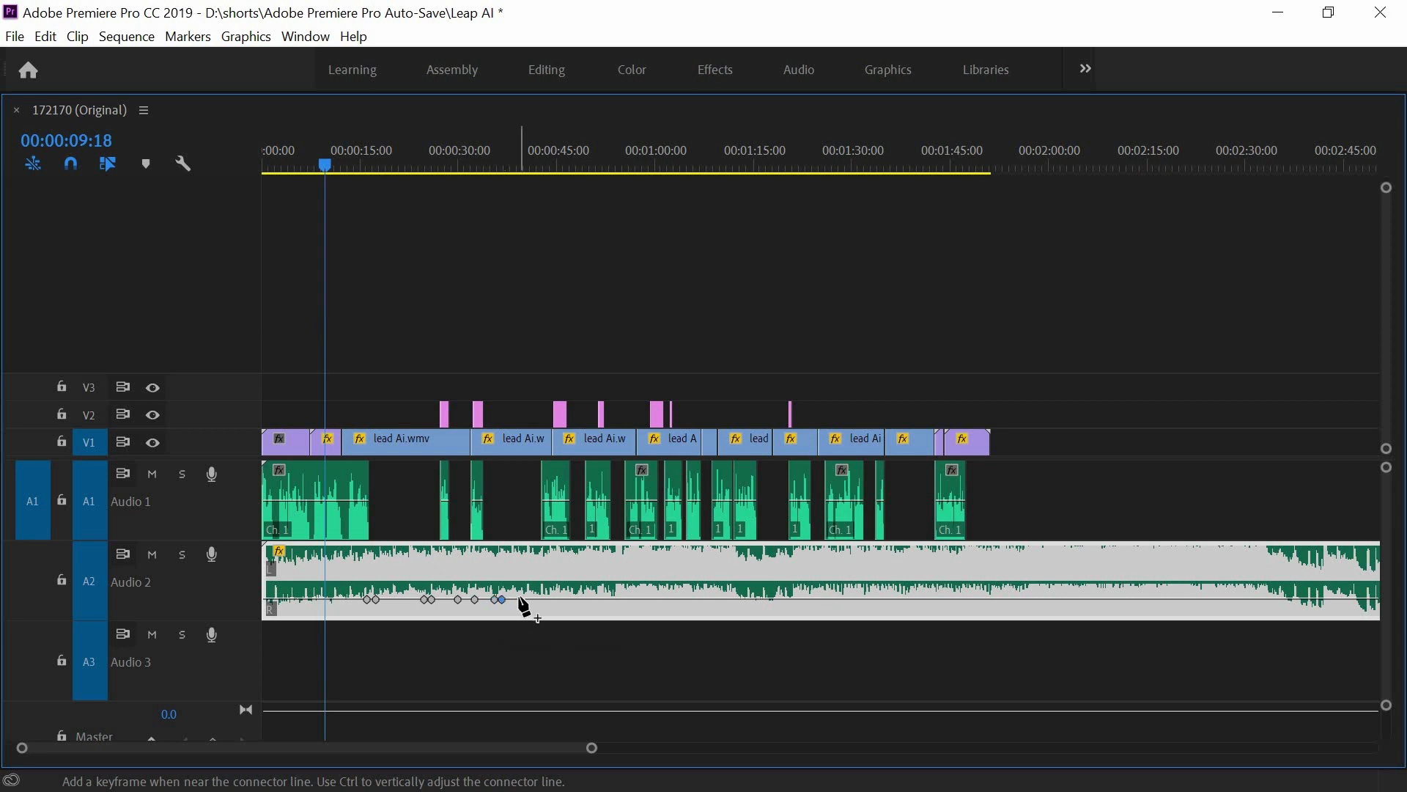
pyautogui.click(534, 599)
# - Add more volume keyframes to the music clip between about 1:31 and 1:49, around the last voice clips
pyautogui.click(864, 598)
pyautogui.click(878, 599)
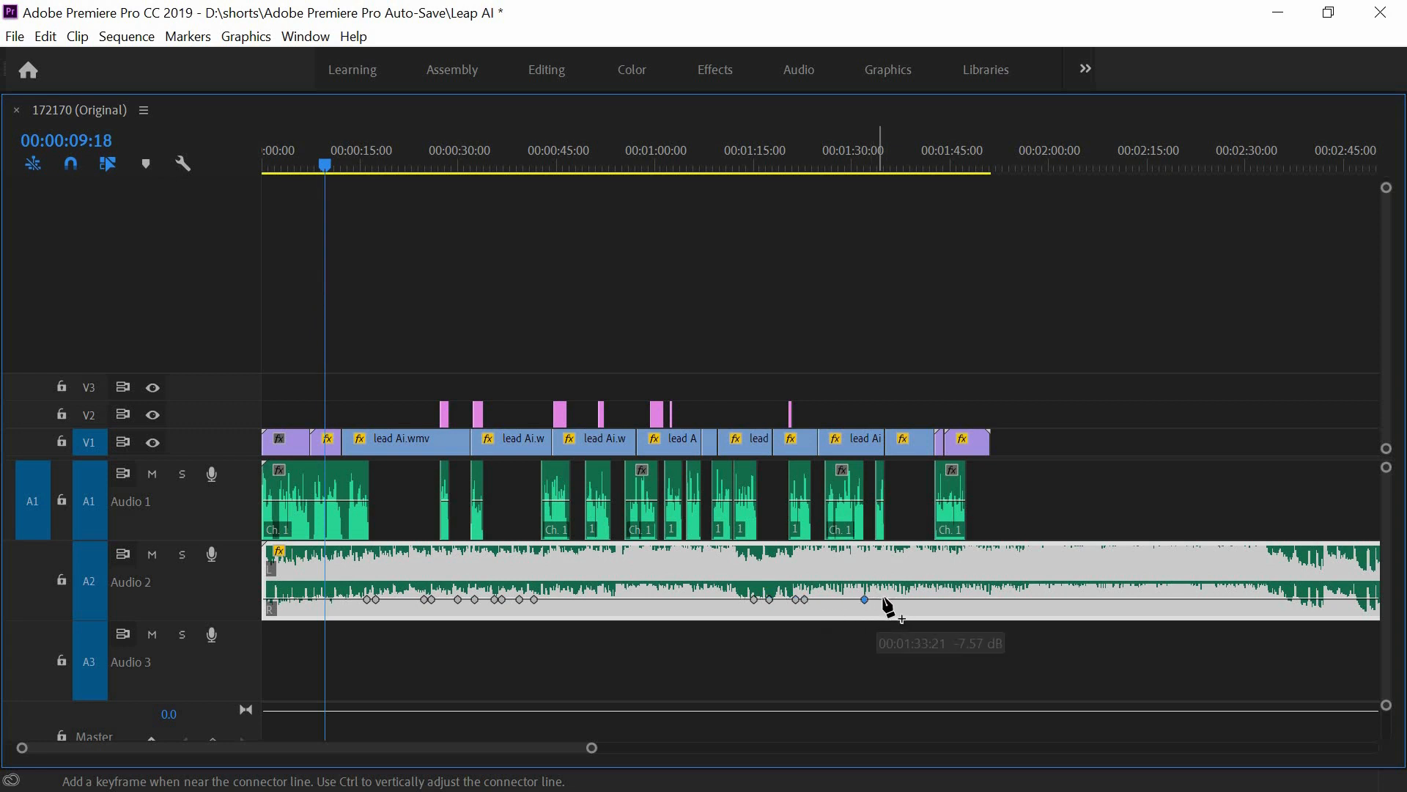
pyautogui.click(922, 599)
pyautogui.click(967, 599)
pyautogui.click(976, 599)
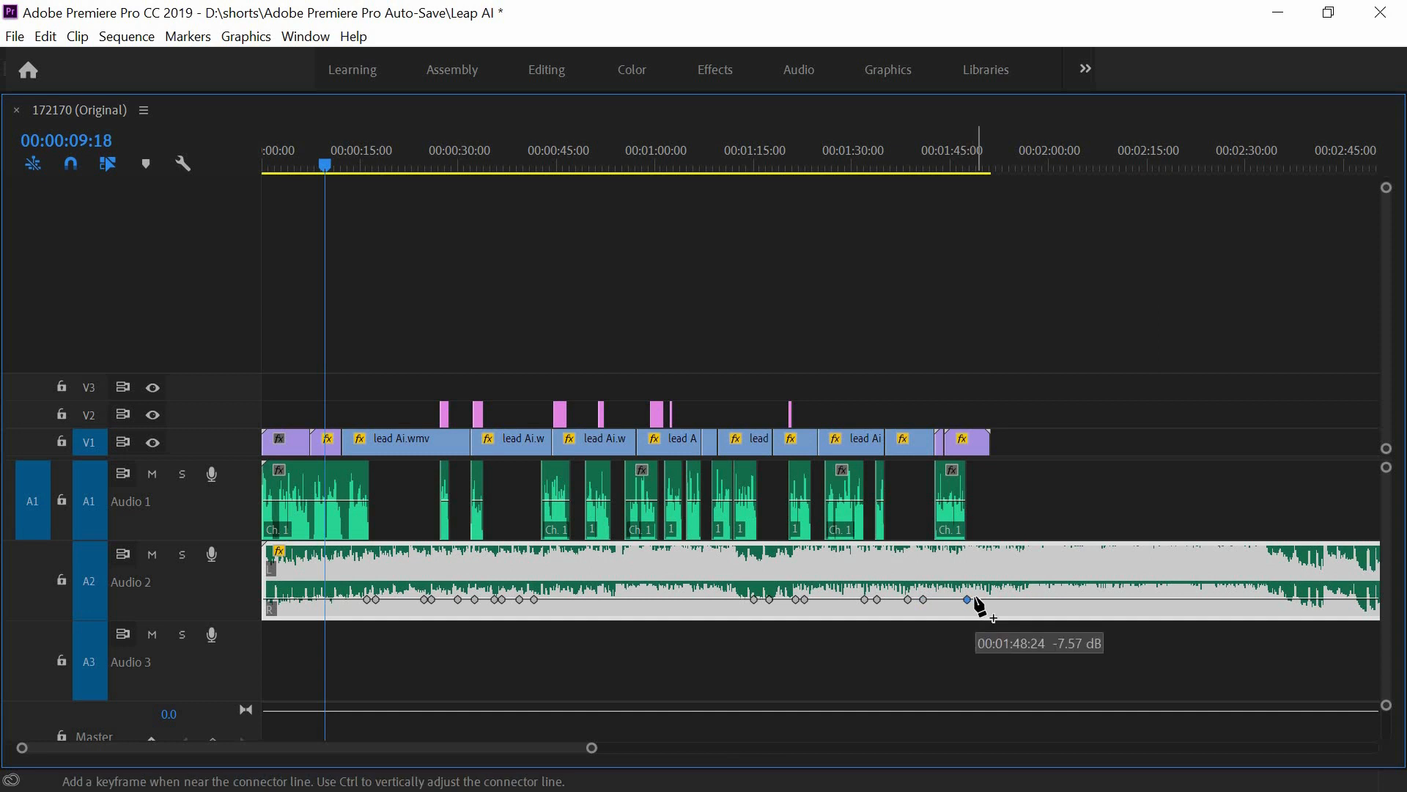
# - Trim the end of the music clip back to a duration of 00:01:53:11, near the end of the video
pyautogui.press('`')
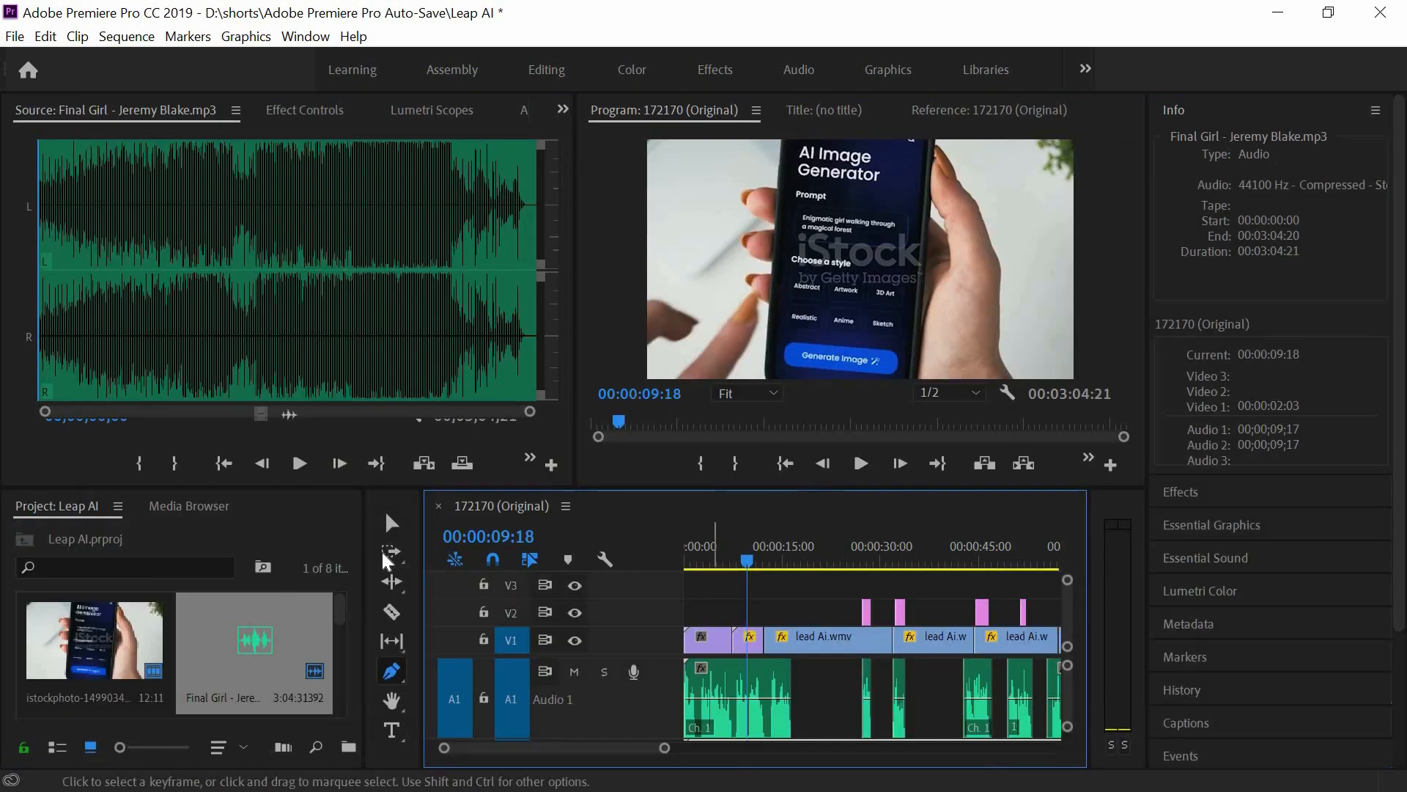
pyautogui.press('`')
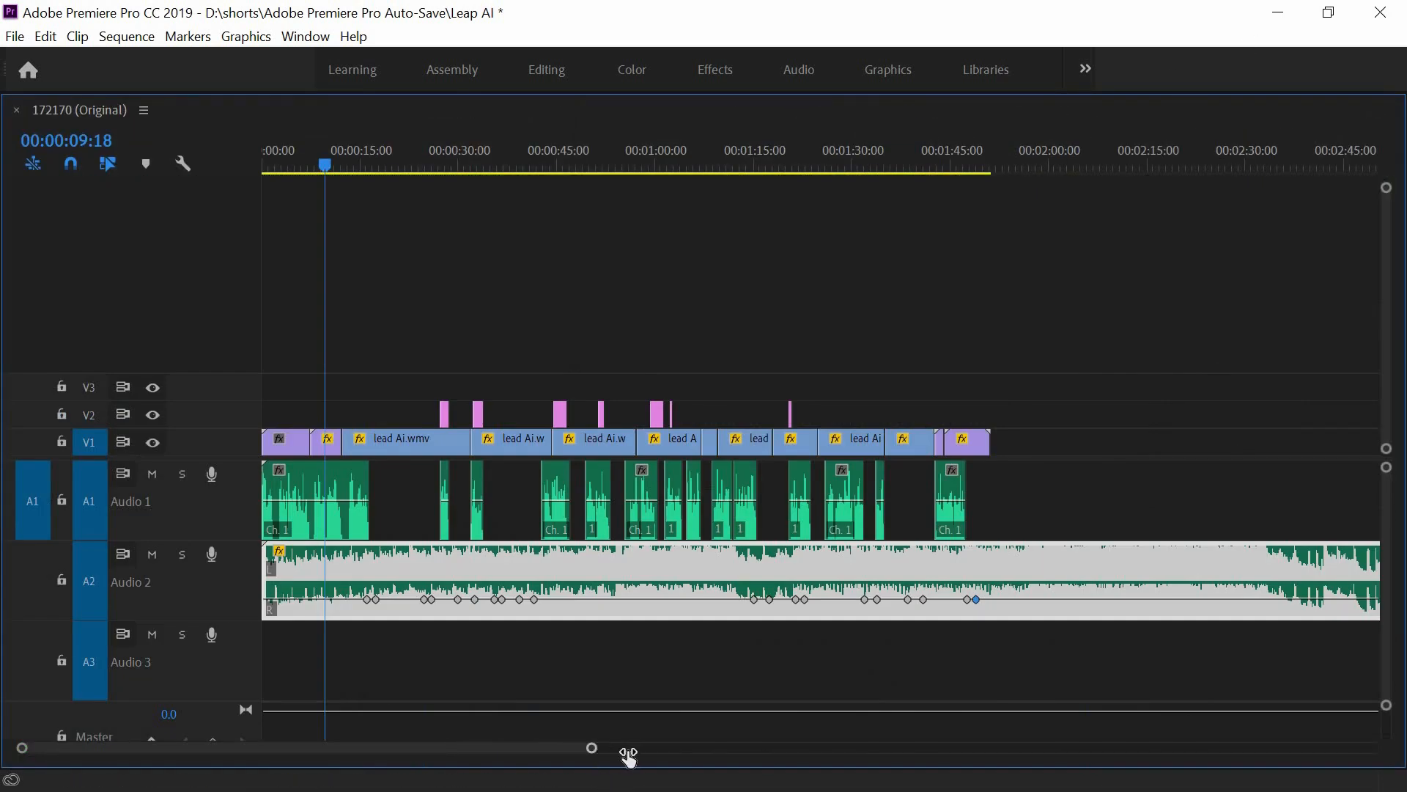
pyautogui.moveTo(626, 748); pyautogui.dragTo(642, 748)
pyautogui.moveTo(1286, 575); pyautogui.dragTo(890, 579)
# - Move the first music keyframe to the end of the first voice clip at about 00:00:16:11 and lower its level
pyautogui.moveTo(643, 748); pyautogui.dragTo(459, 746)
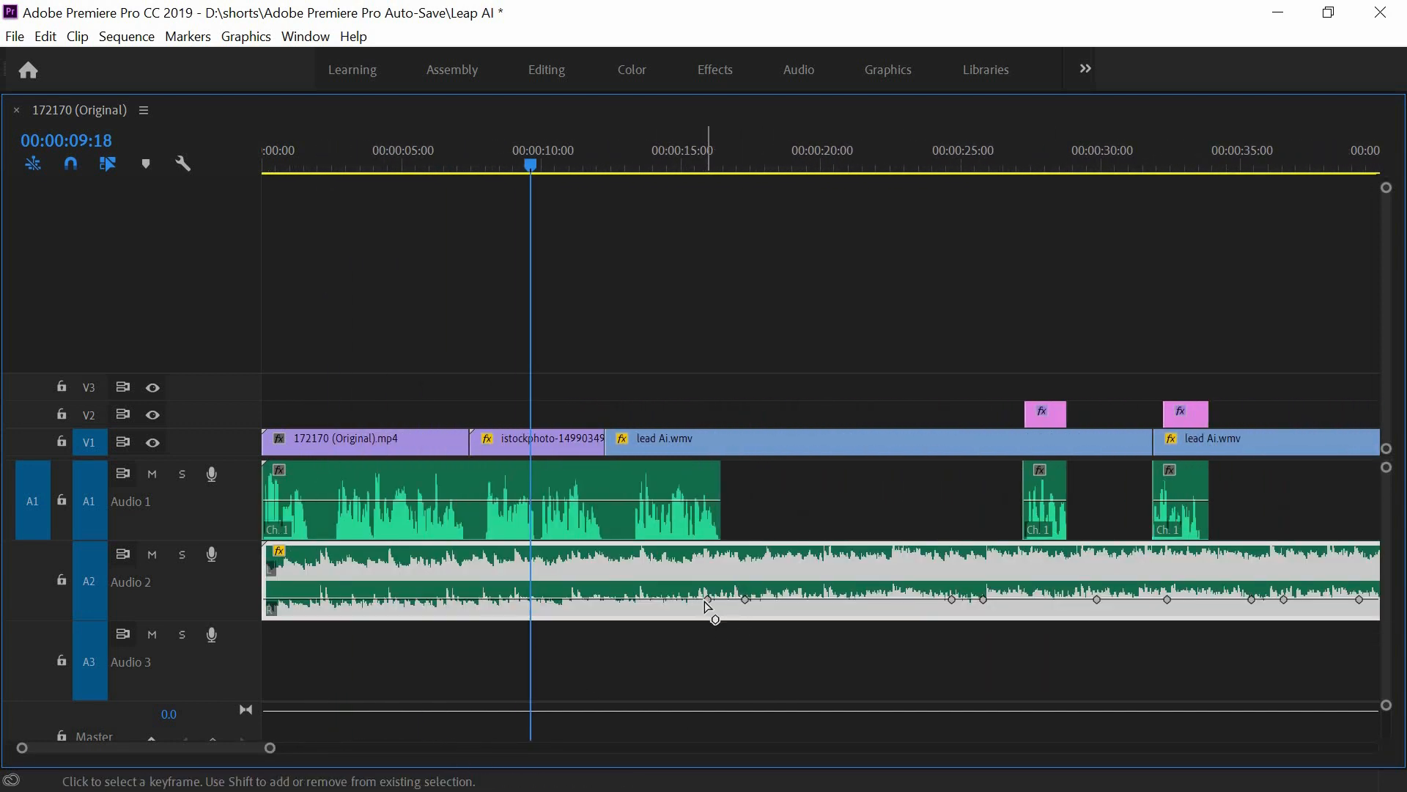
pyautogui.moveTo(707, 599)
pyautogui.mouseDown()
pyautogui.moveTo(744, 603)
pyautogui.moveTo(722, 599)
pyautogui.mouseUp()
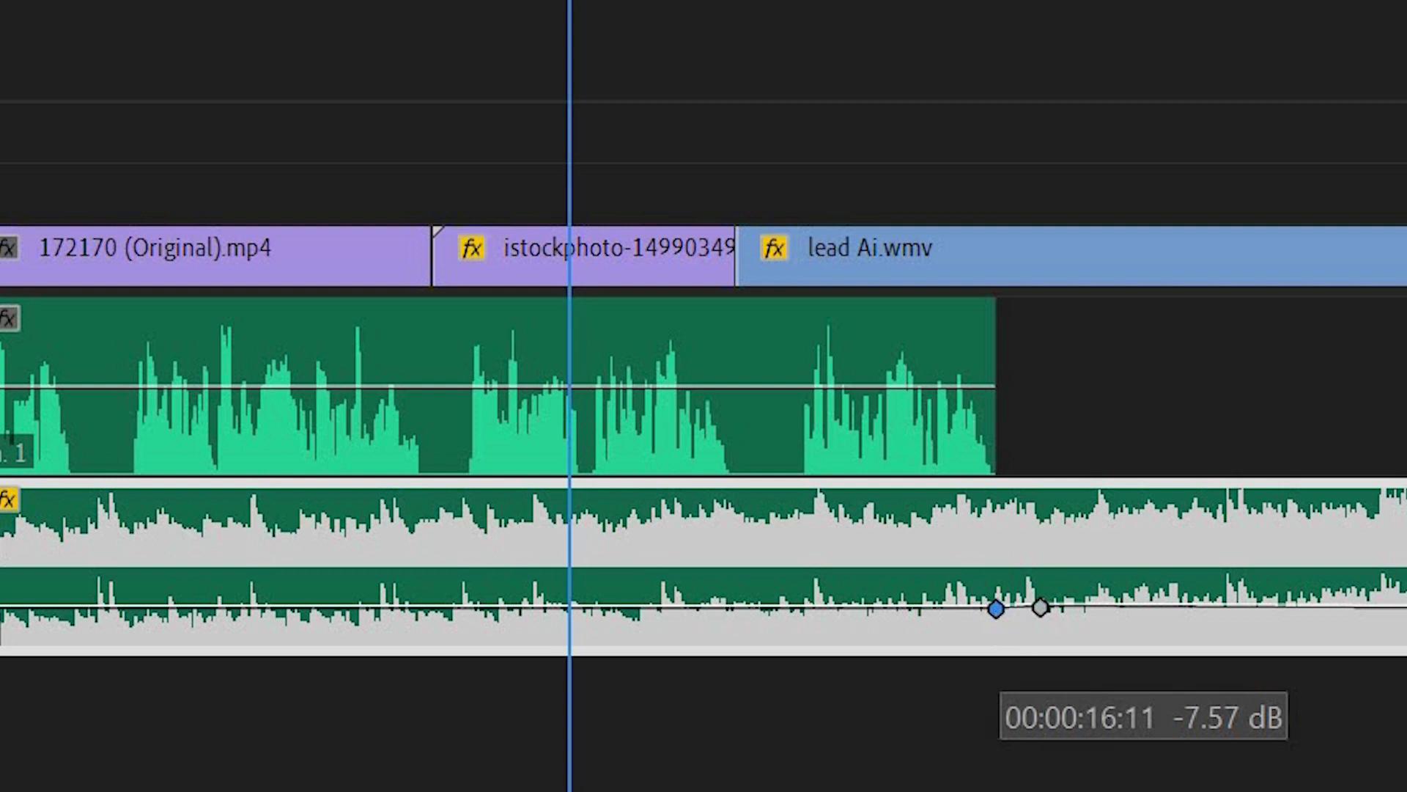
pyautogui.moveTo(995, 608); pyautogui.dragTo(992, 633)
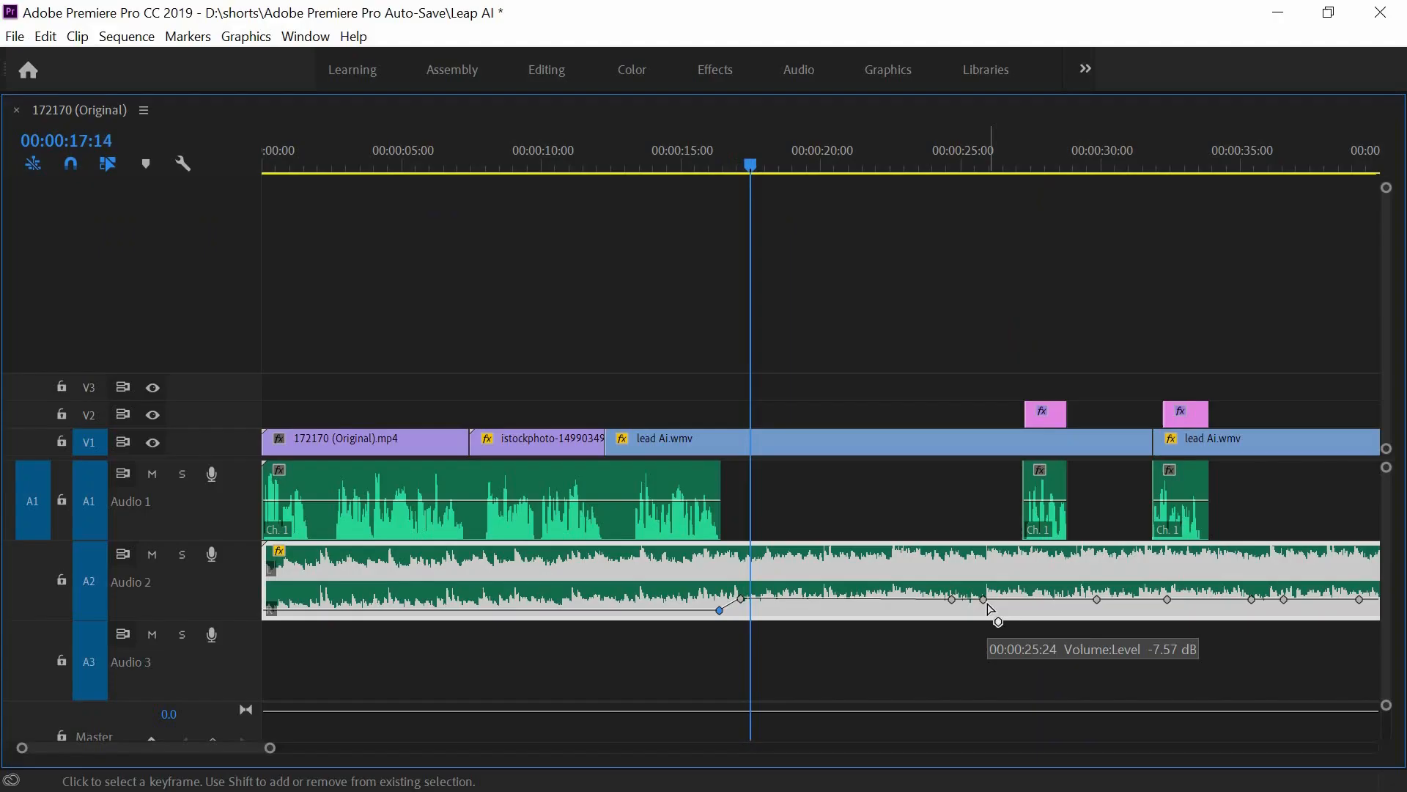
# - Reposition the music keyframes around the second voice clip to dip the volume under it, raising it to -9.23 dB at 00:00:29:12
pyautogui.moveTo(984, 599)
pyautogui.mouseDown()
pyautogui.moveTo(1014, 611)
pyautogui.moveTo(988, 596)
pyautogui.moveTo(1002, 599)
pyautogui.mouseUp()
pyautogui.moveTo(1098, 599); pyautogui.dragTo(1071, 612)
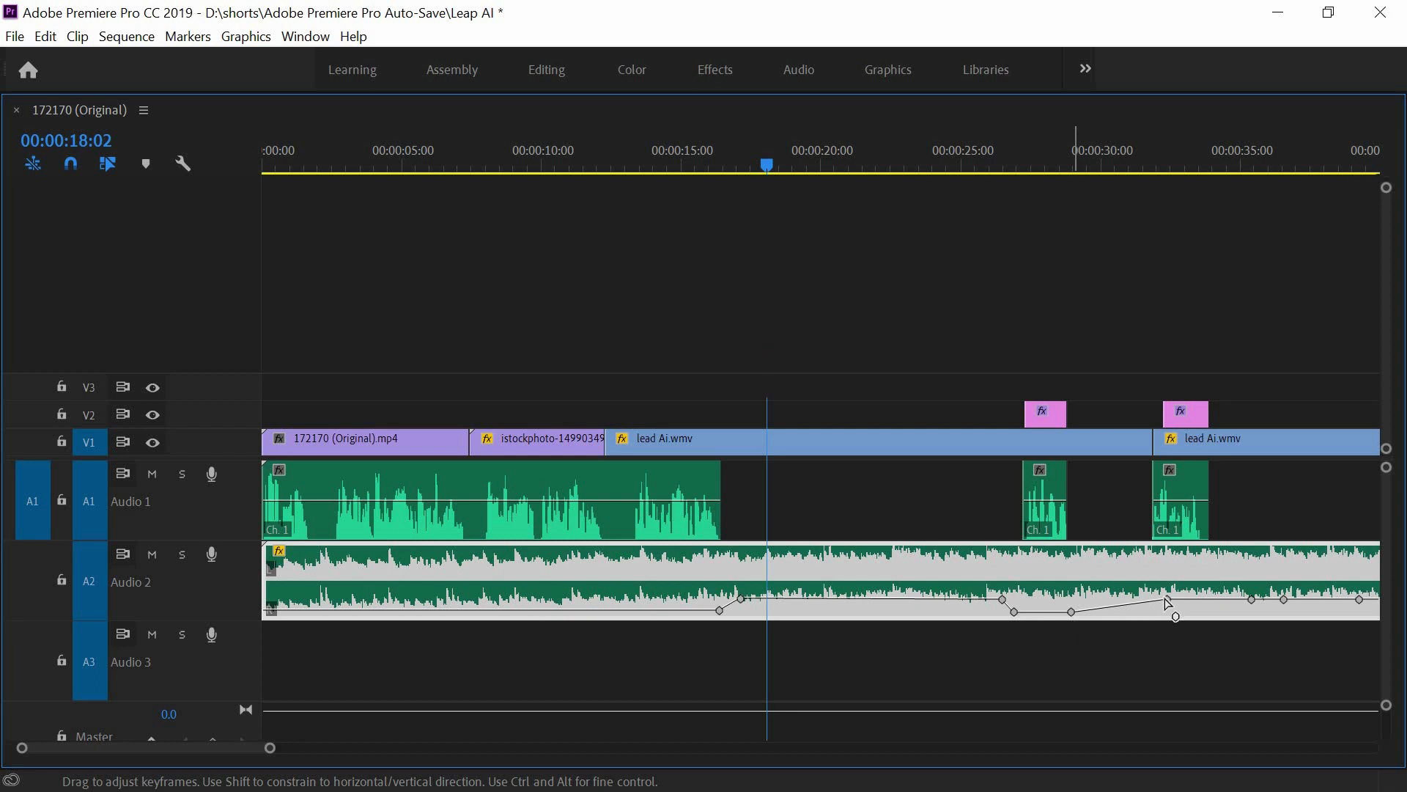
pyautogui.moveTo(1167, 599); pyautogui.dragTo(1079, 603)
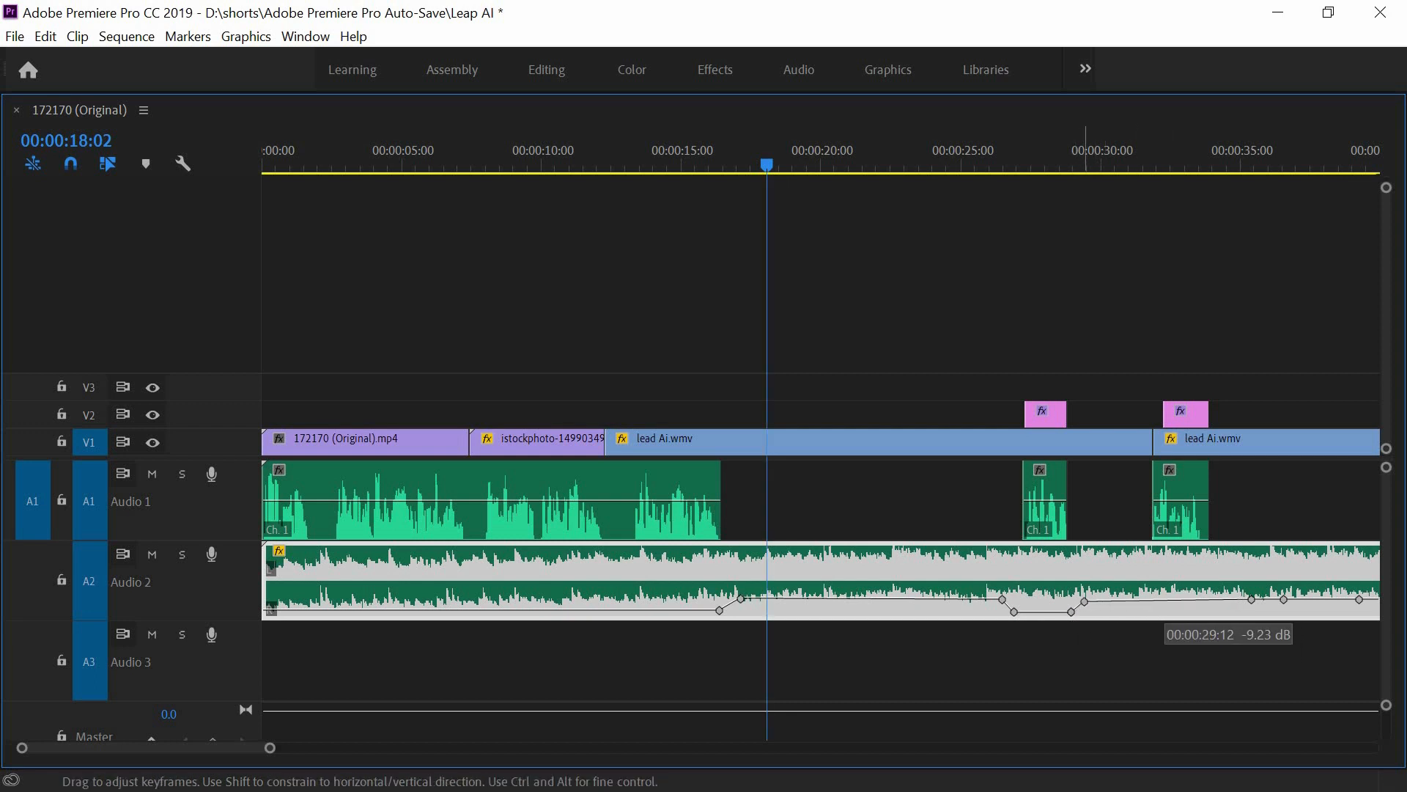
# - Place the next three music keyframes before, inside and after the third voice clip, lowering the middle one
pyautogui.moveTo(1198, 604); pyautogui.dragTo(1141, 599)
pyautogui.moveTo(1284, 600); pyautogui.dragTo(1165, 610)
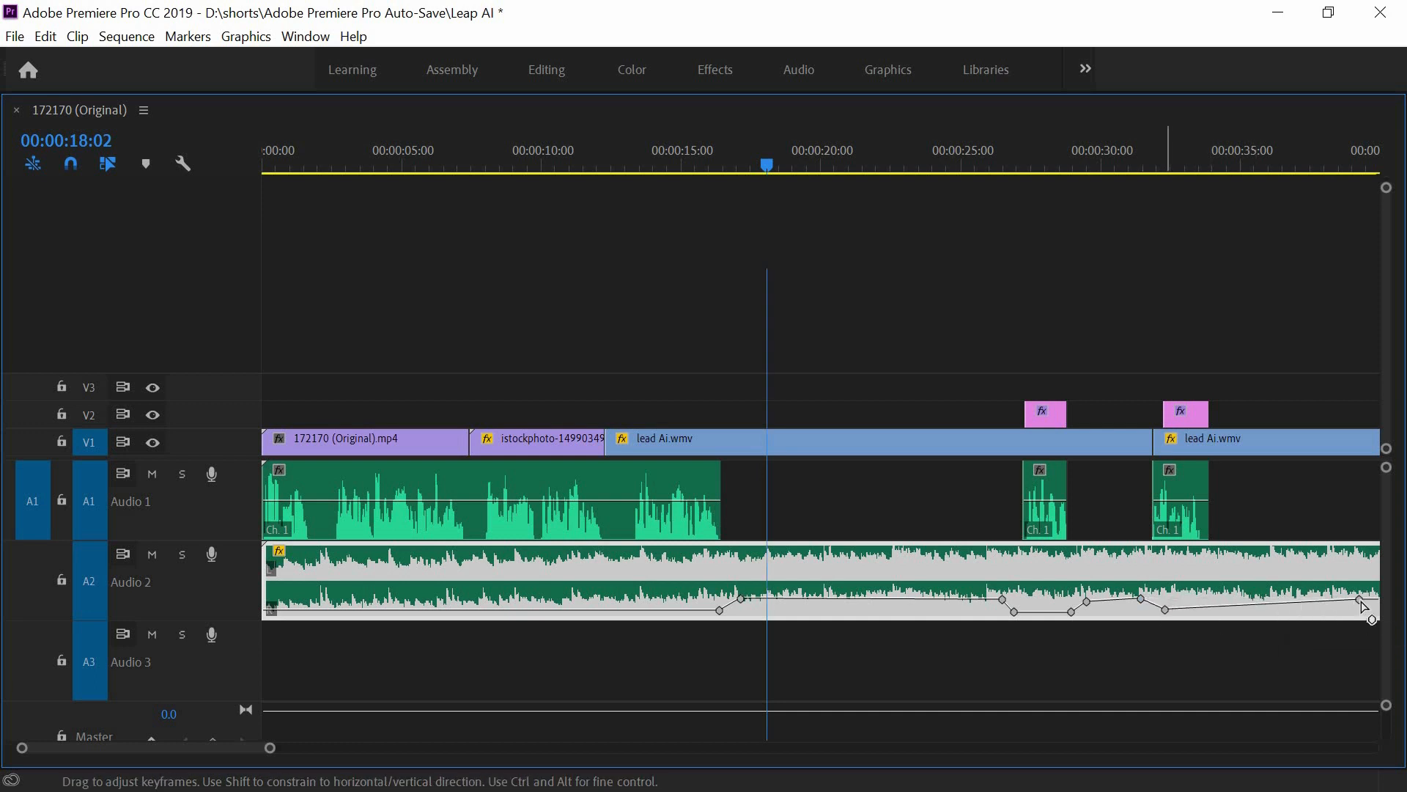
pyautogui.moveTo(1360, 600); pyautogui.dragTo(1234, 605)
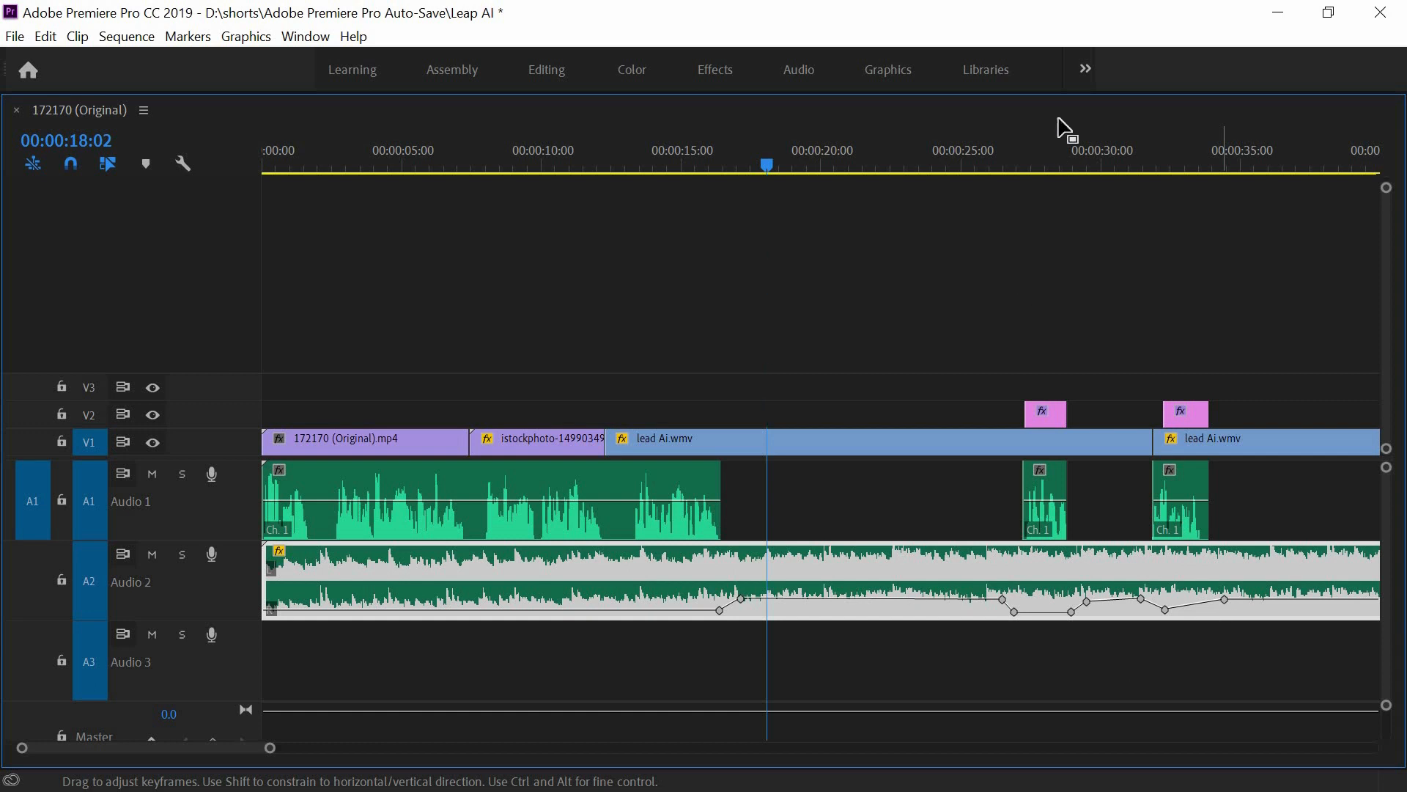
# - Add a Pen tool keyframe near the third voice clip's end, lower it to hold the music dip, and preview the result
pyautogui.press('`')
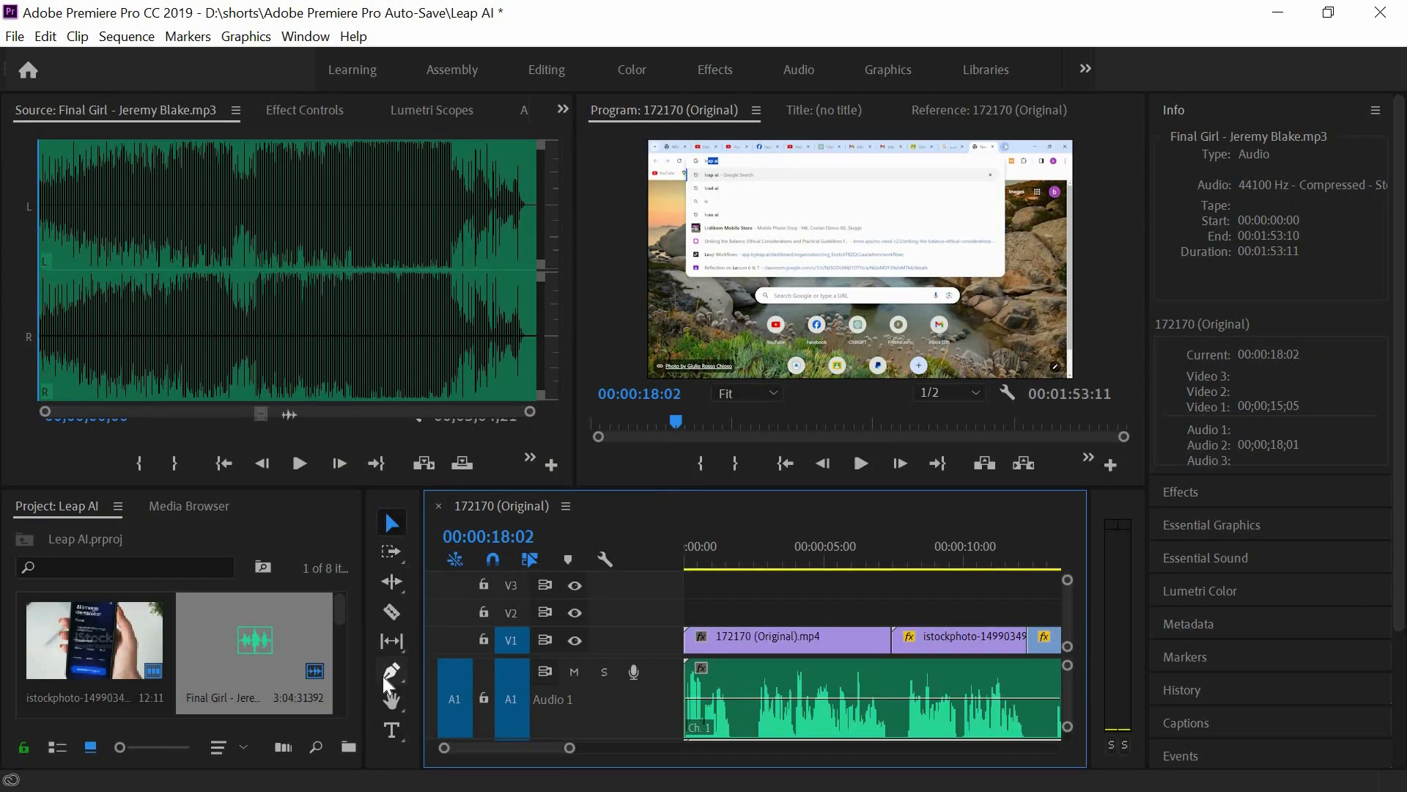
pyautogui.click(384, 674)
pyautogui.press('`')
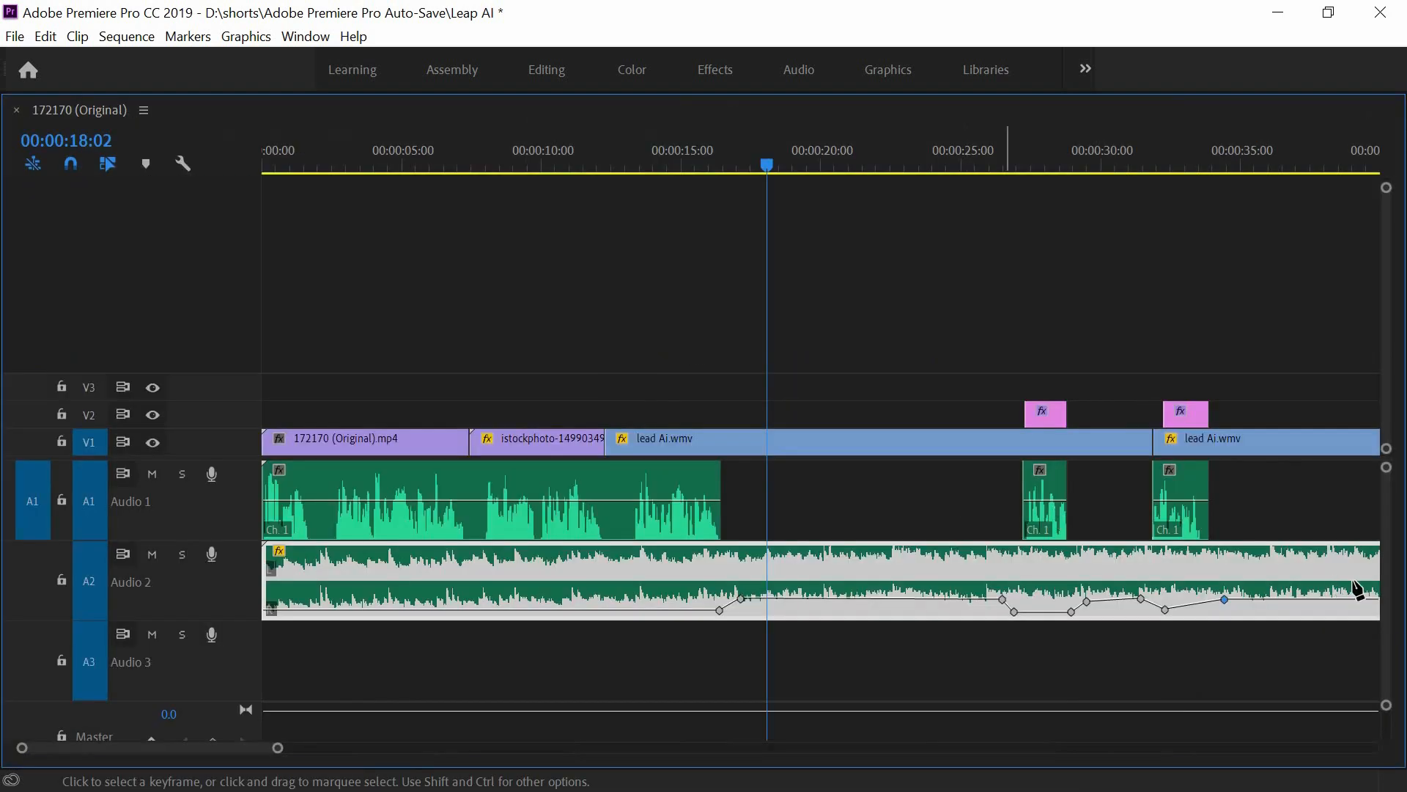
pyautogui.click(1196, 603)
pyautogui.moveTo(1198, 609)
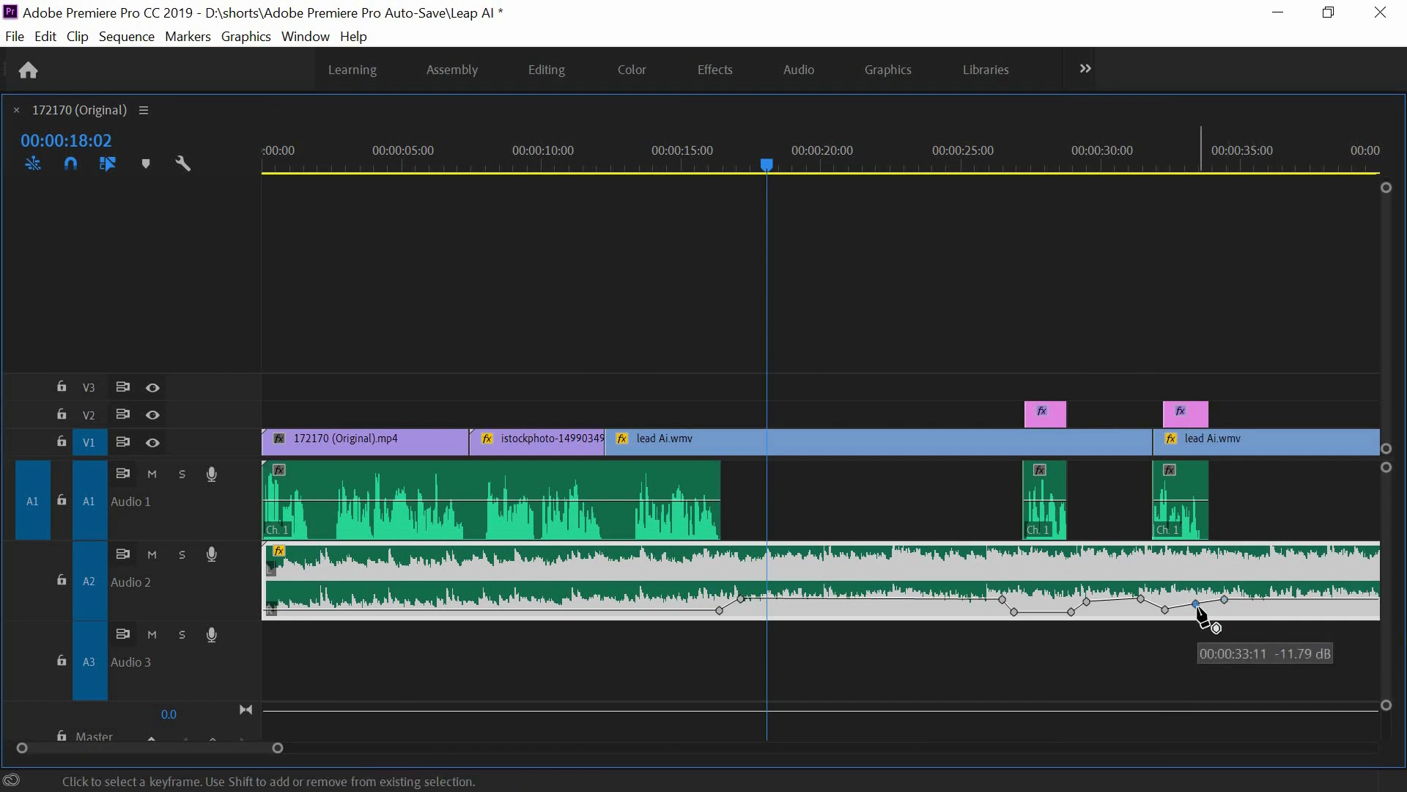
pyautogui.moveTo(1197, 604); pyautogui.dragTo(1204, 610)
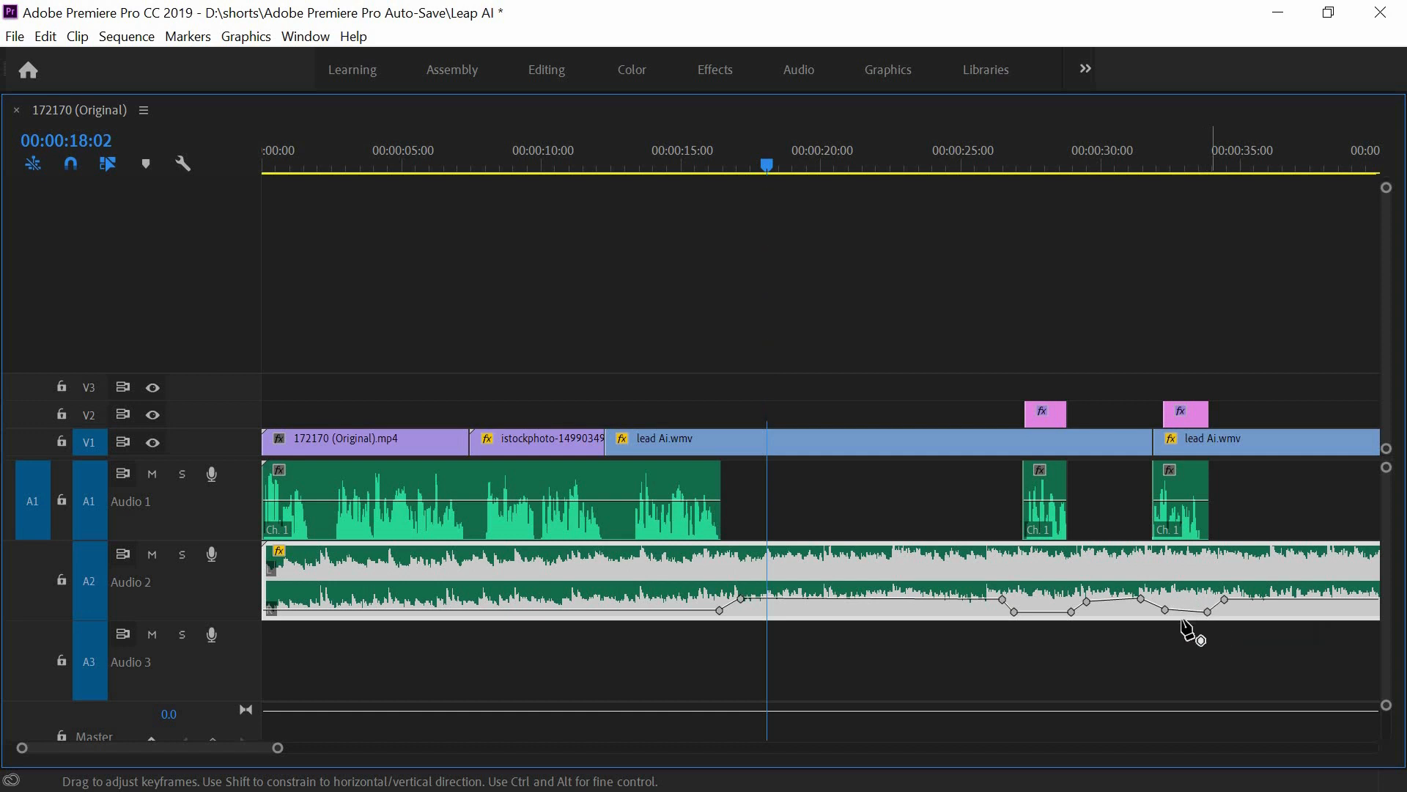
pyautogui.click(975, 151)
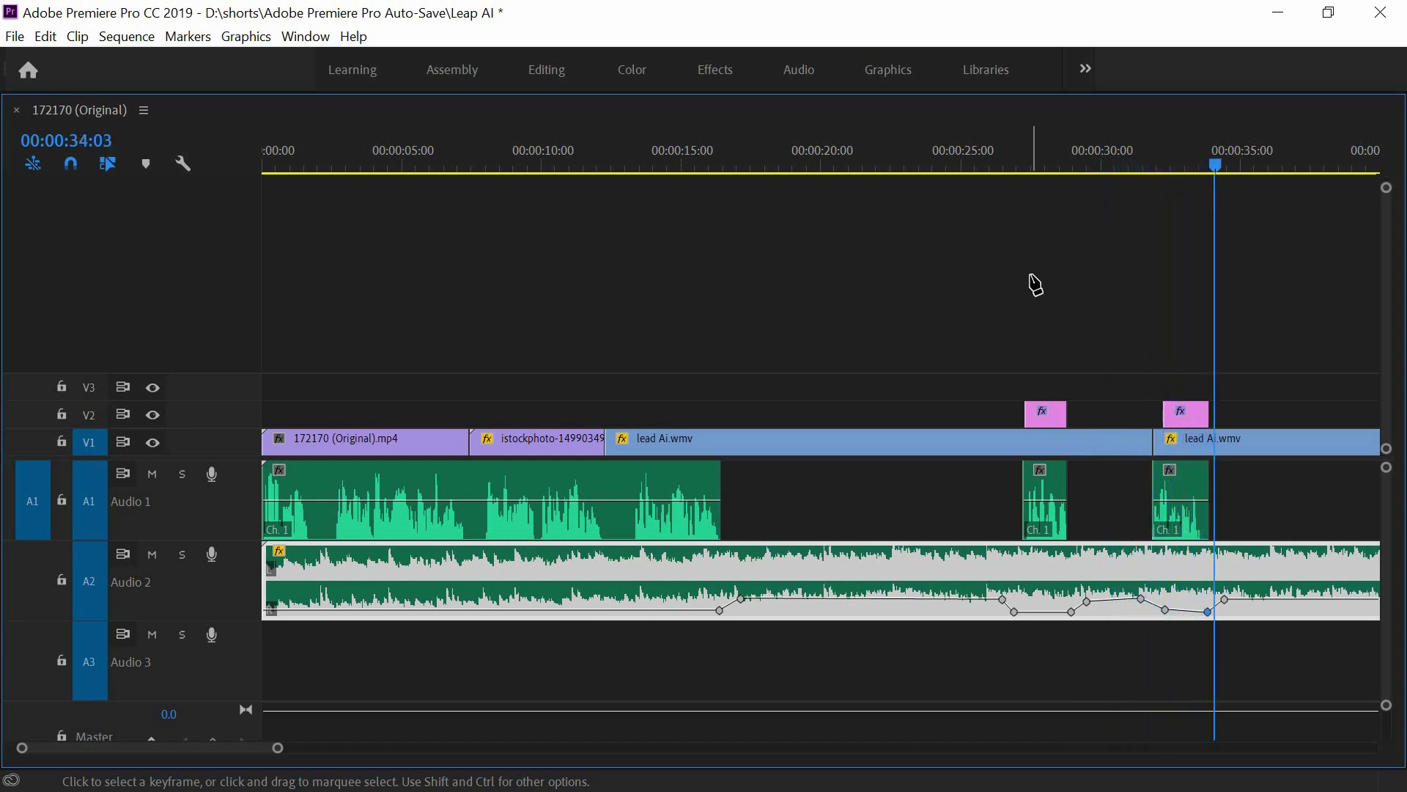
pyautogui.press('space')
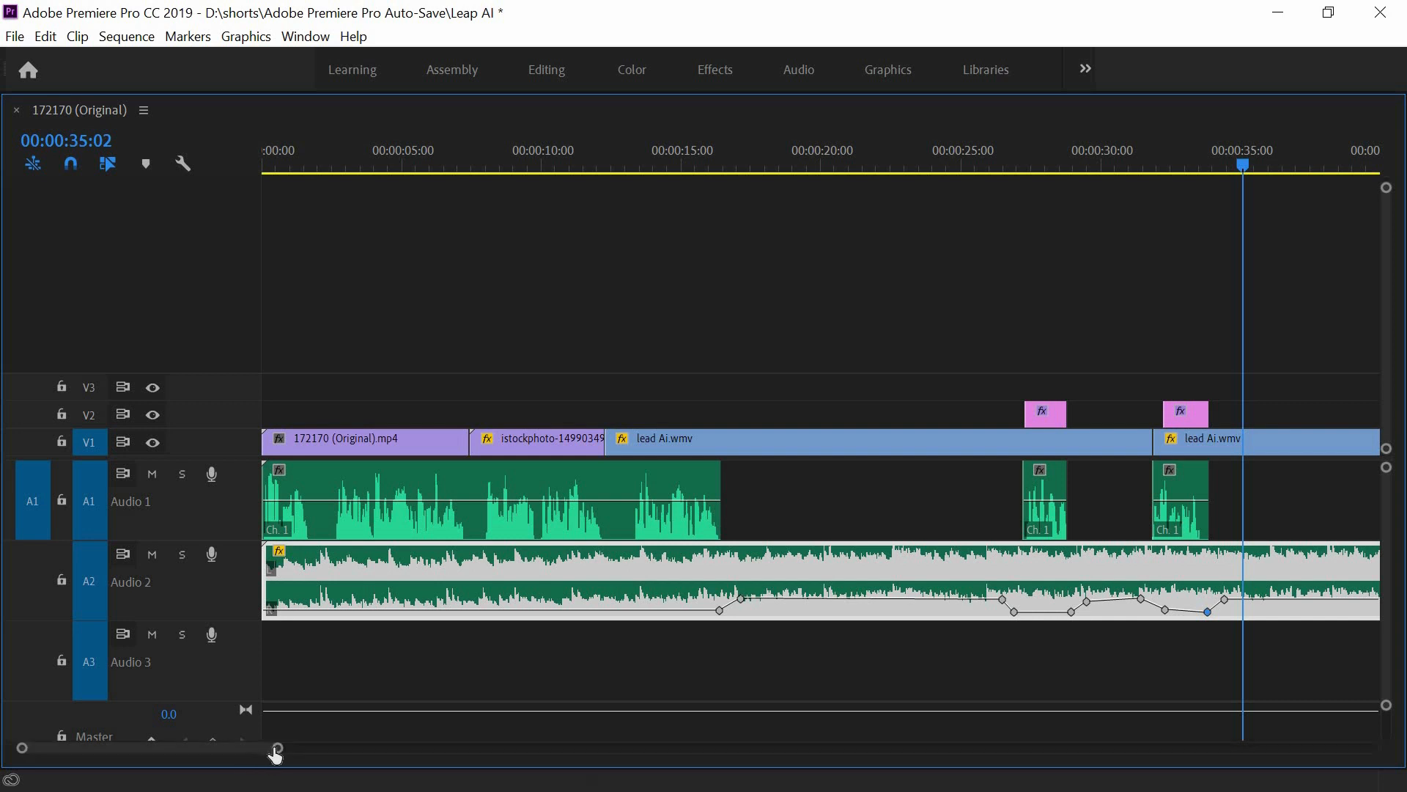
# - Add a music keyframe at about 00:00:41:27, before the fourth voice clip, lower its level and play back the change
pyautogui.moveTo(296, 753); pyautogui.dragTo(331, 753)
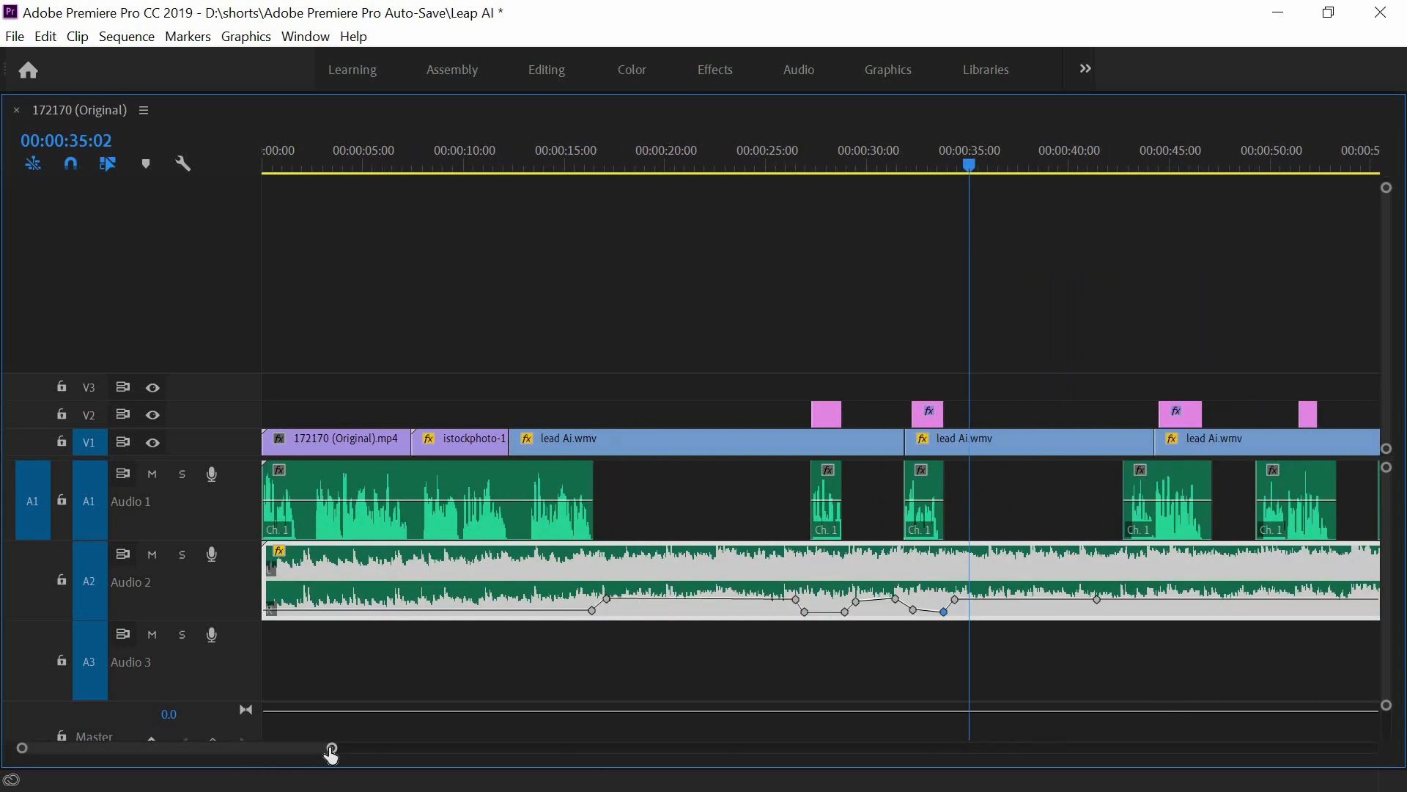
pyautogui.press('space')
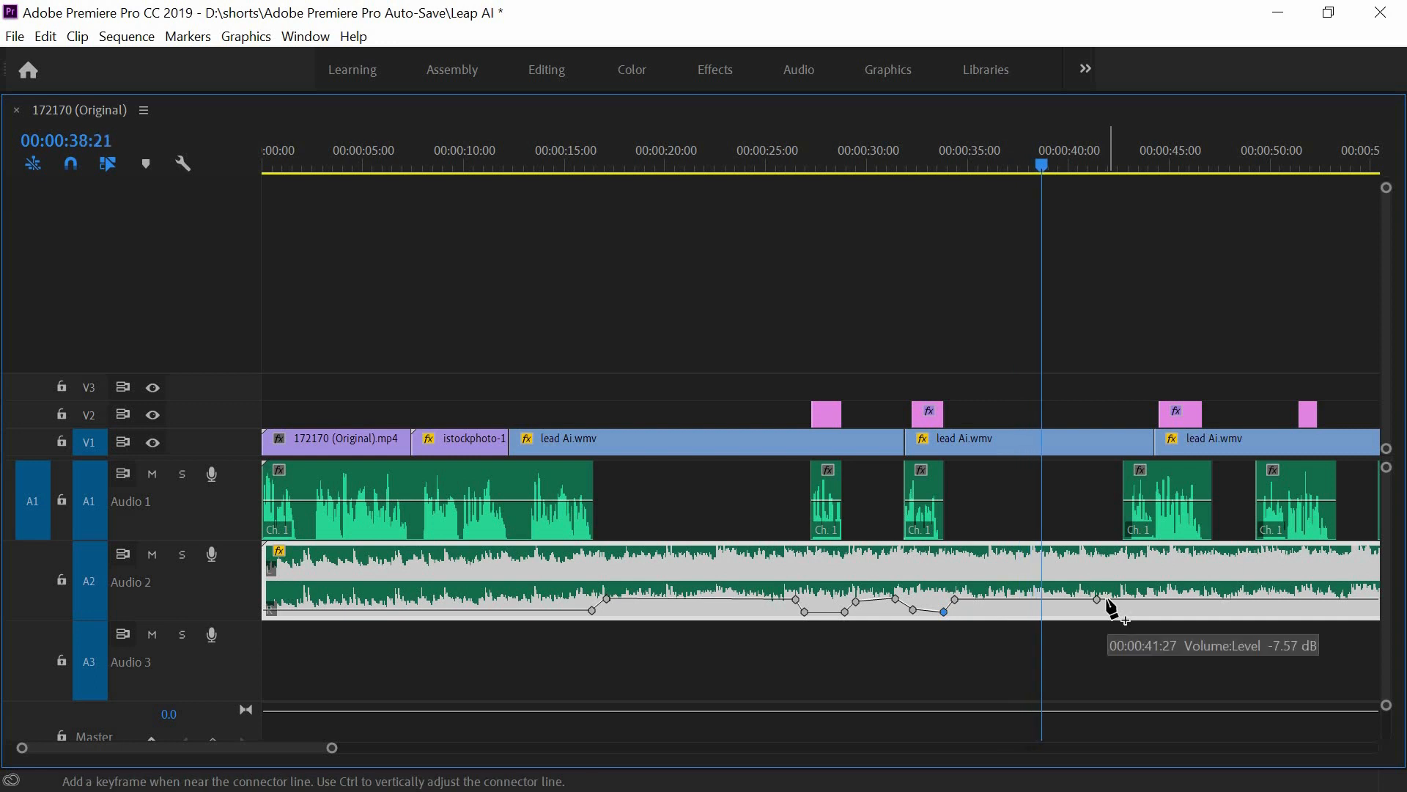
pyautogui.click(1107, 600)
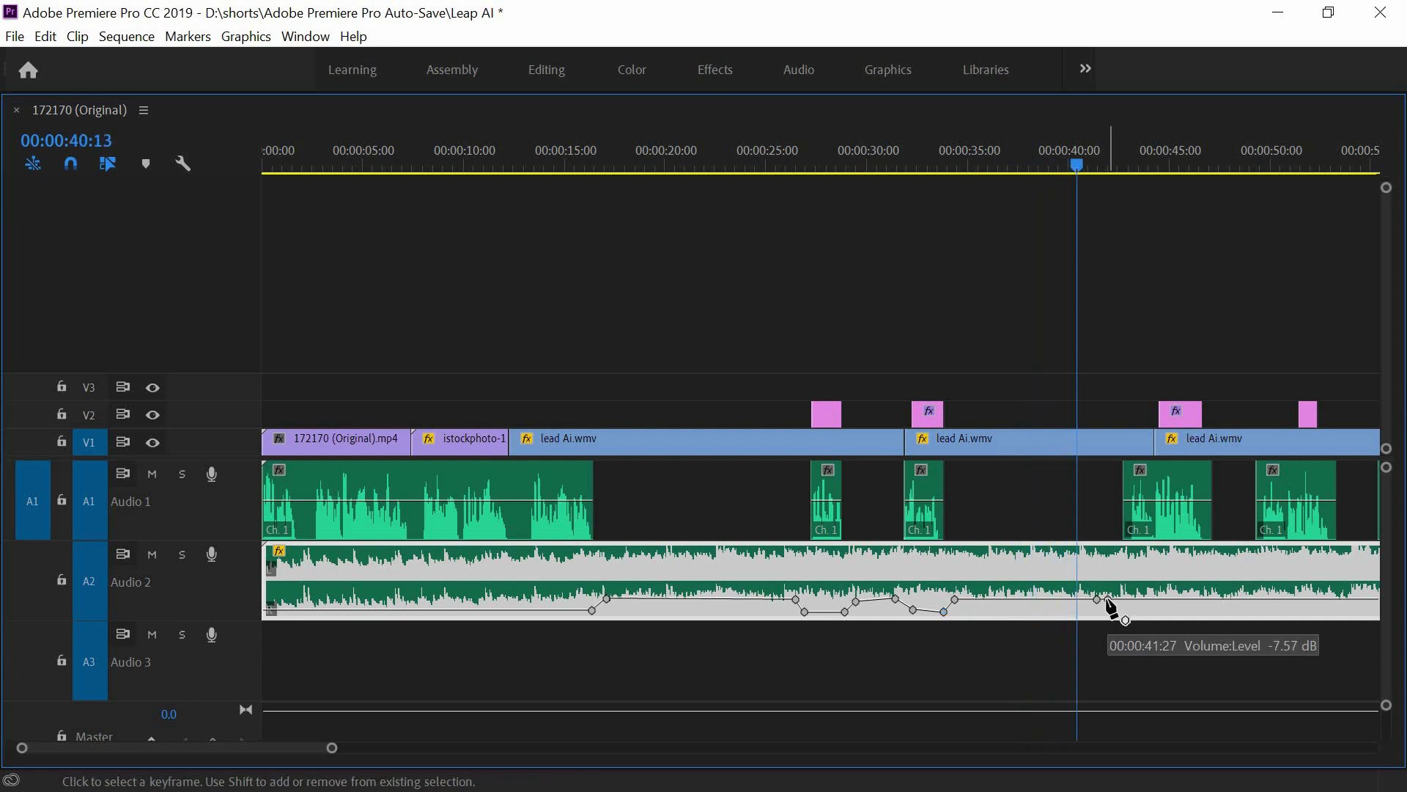
pyautogui.moveTo(1107, 599); pyautogui.dragTo(1110, 606)
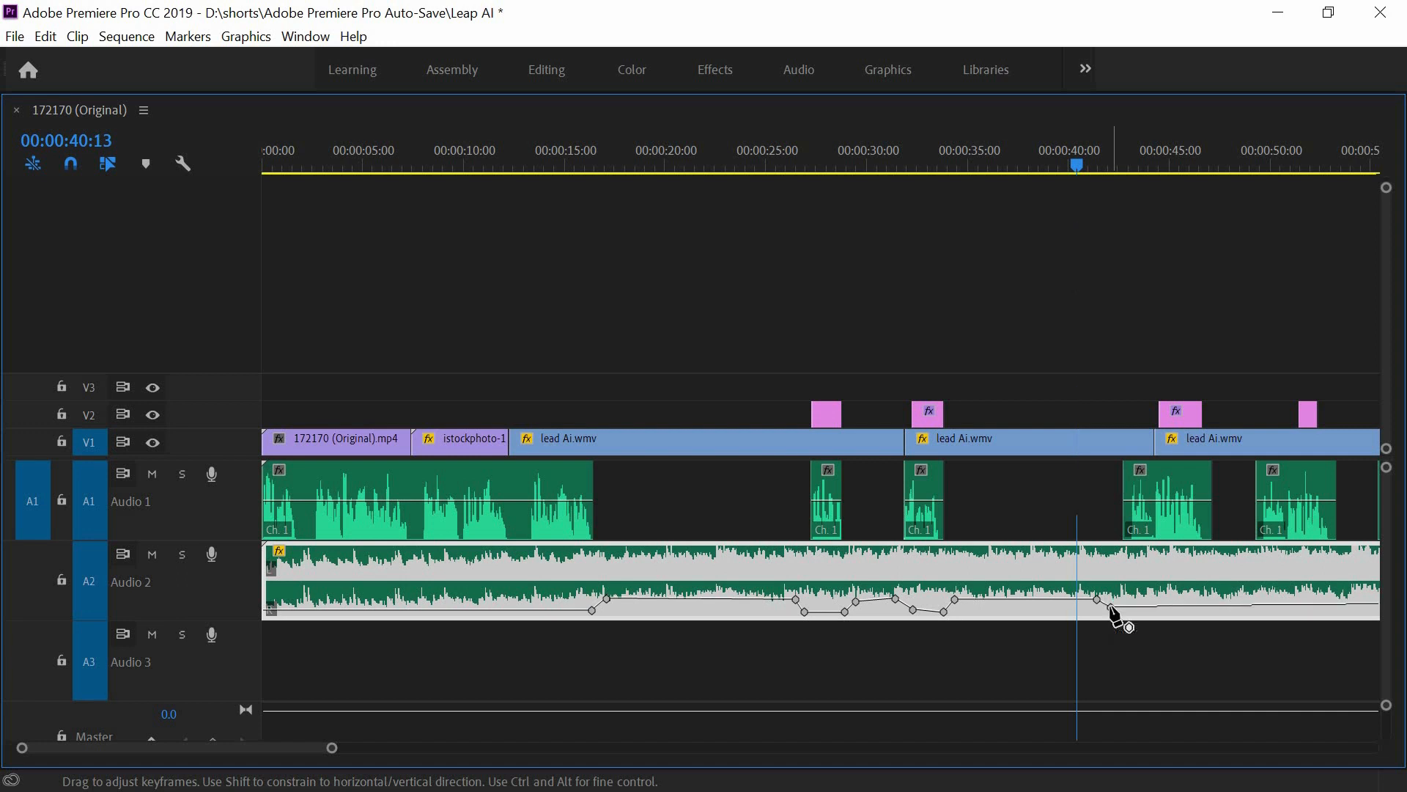
pyautogui.press('space')
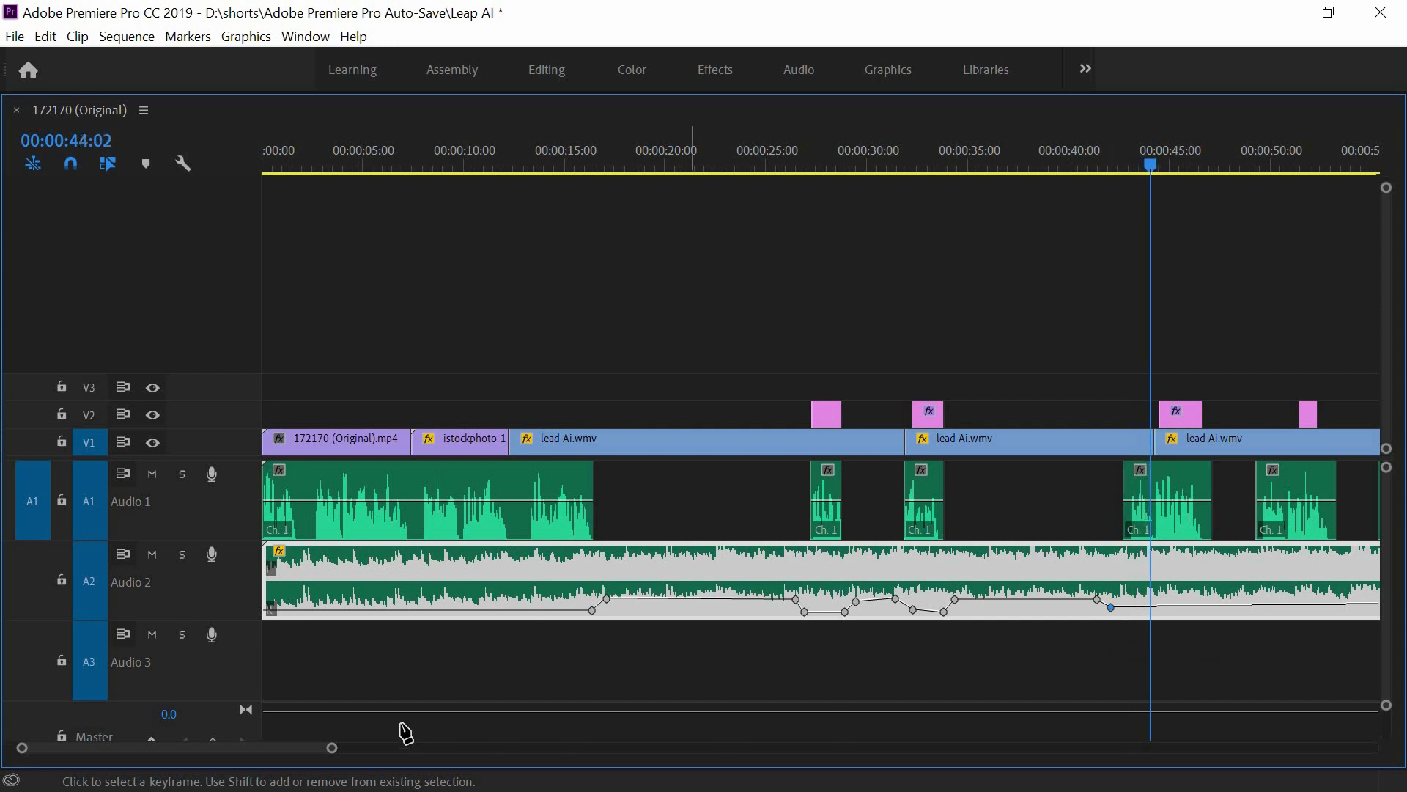
# - Lower the music keyframe near 00:01:15 and shift it to the end of the voice clips there, extending the dip, and preview it
pyautogui.moveTo(334, 748); pyautogui.dragTo(437, 758)
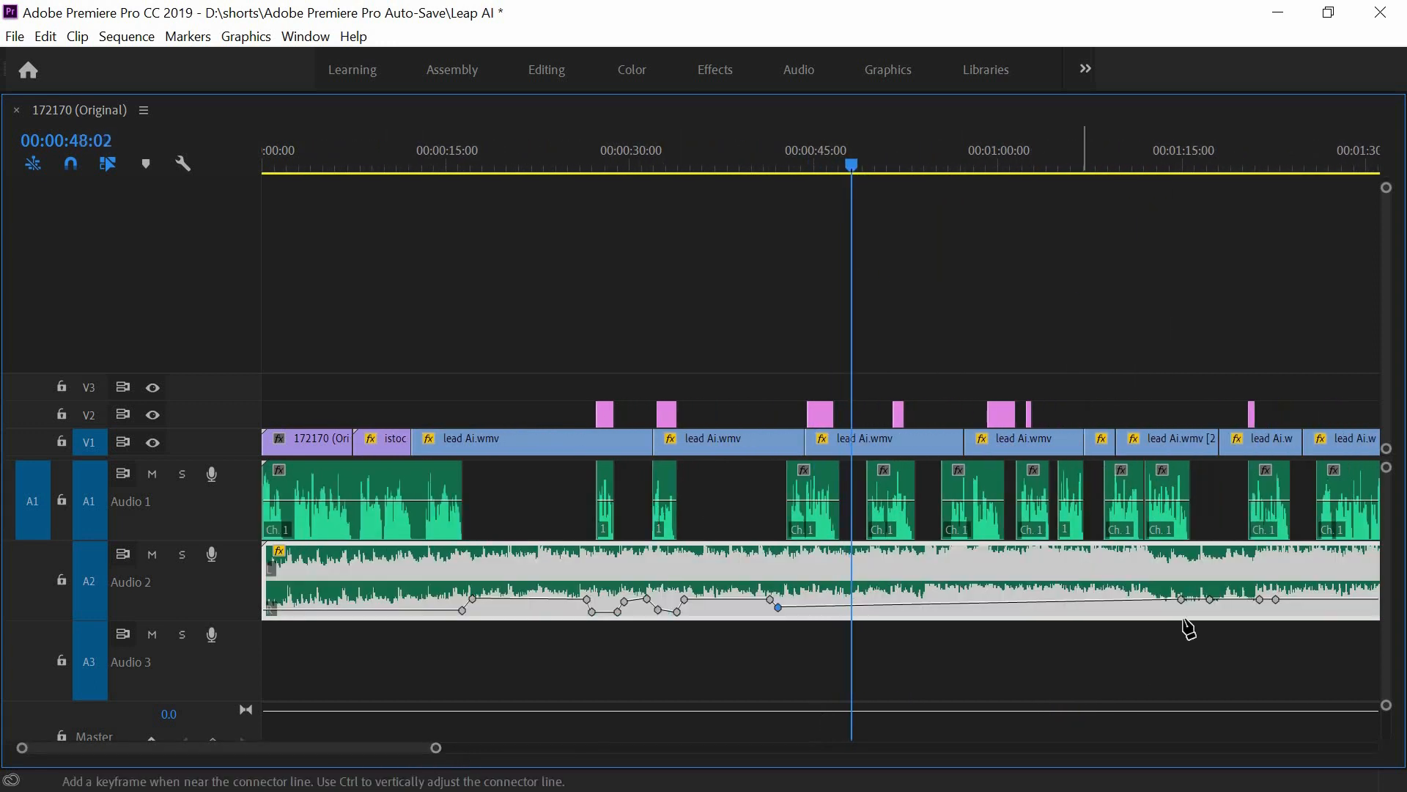
pyautogui.press('space')
pyautogui.moveTo(1184, 603)
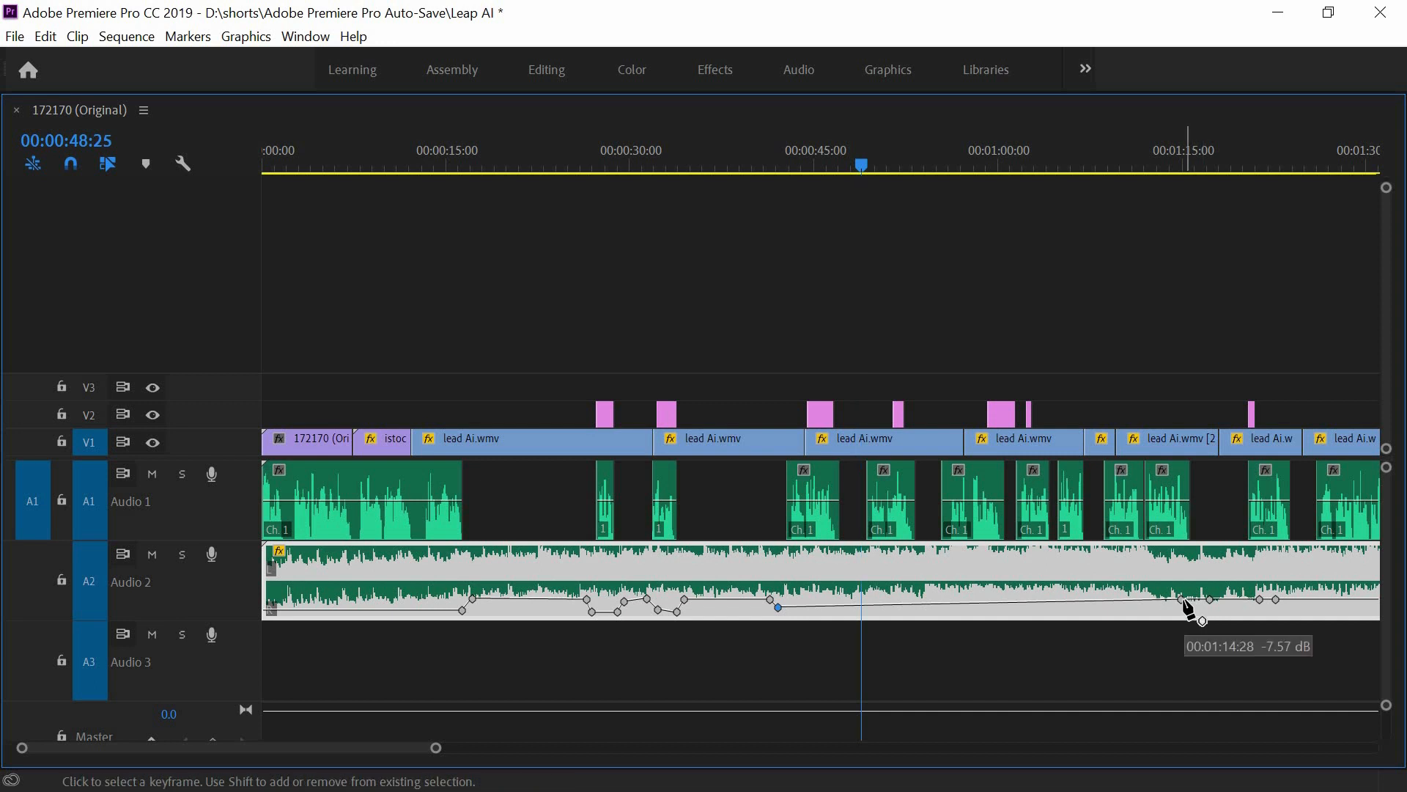
pyautogui.moveTo(1182, 600); pyautogui.dragTo(1193, 608)
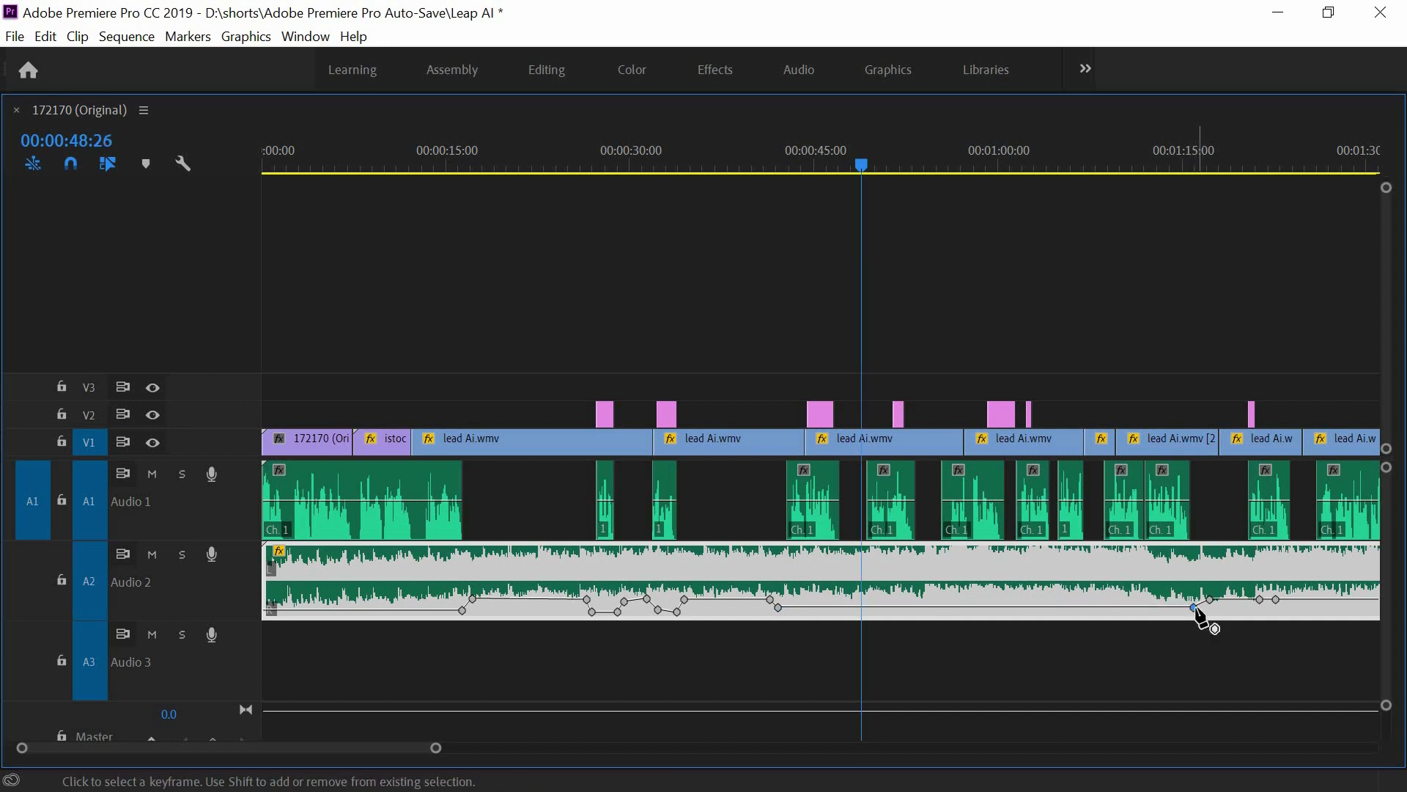
pyautogui.press('space')
pyautogui.press('space')
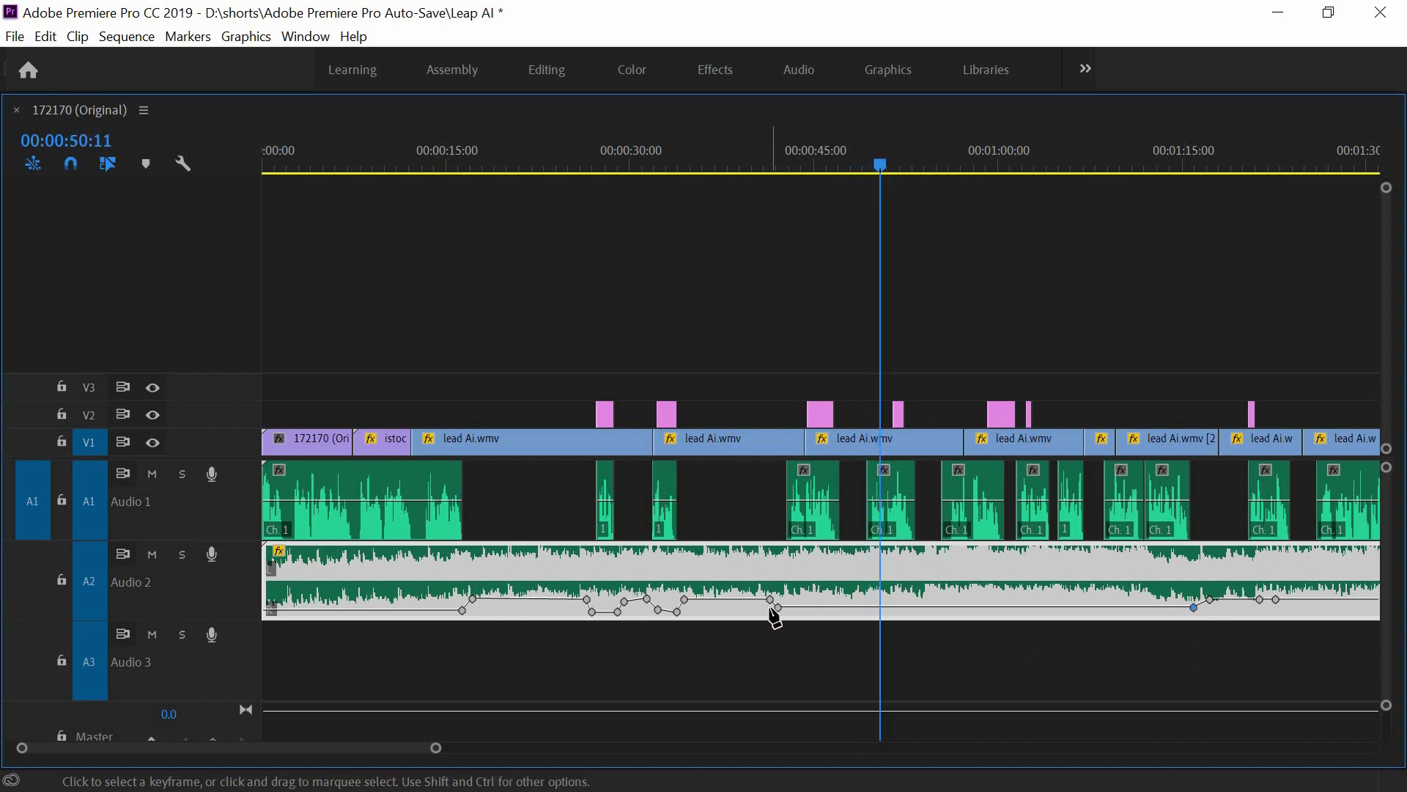
# - Fine-tune the long music dip by lowering its start keyframe near 00:00:42:05 and end keyframe near 00:01:16:05, and play it back
pyautogui.click(779, 607)
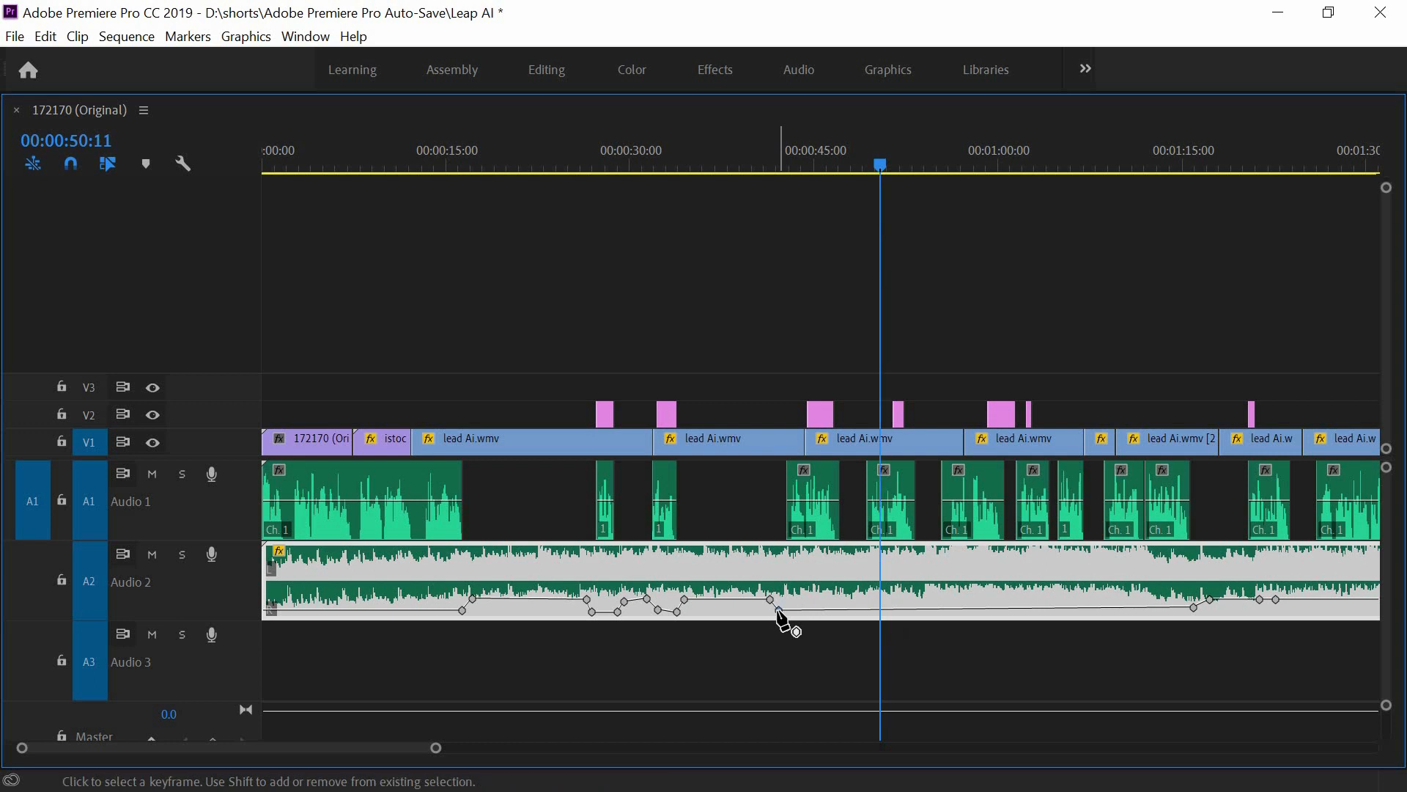
pyautogui.moveTo(779, 609)
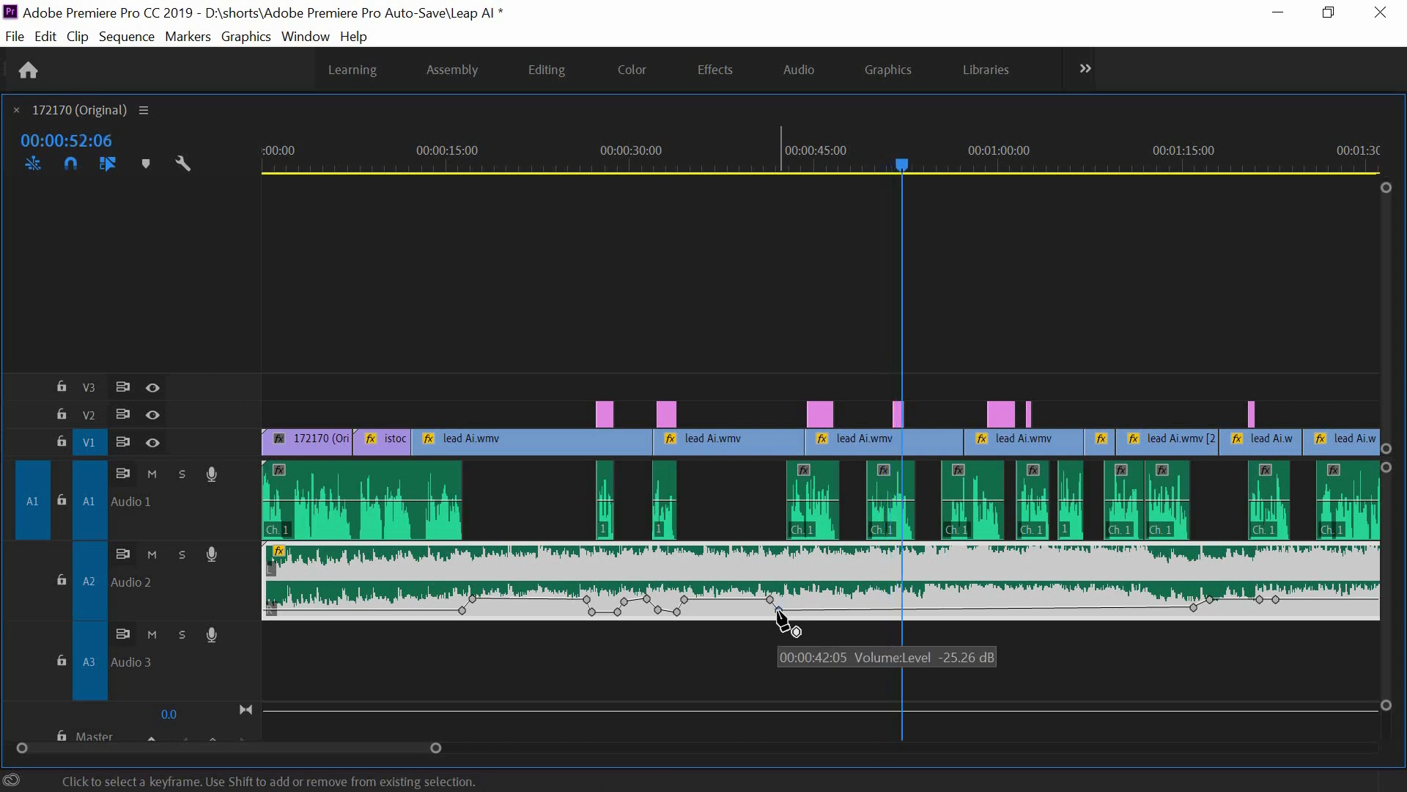
pyautogui.click(779, 612)
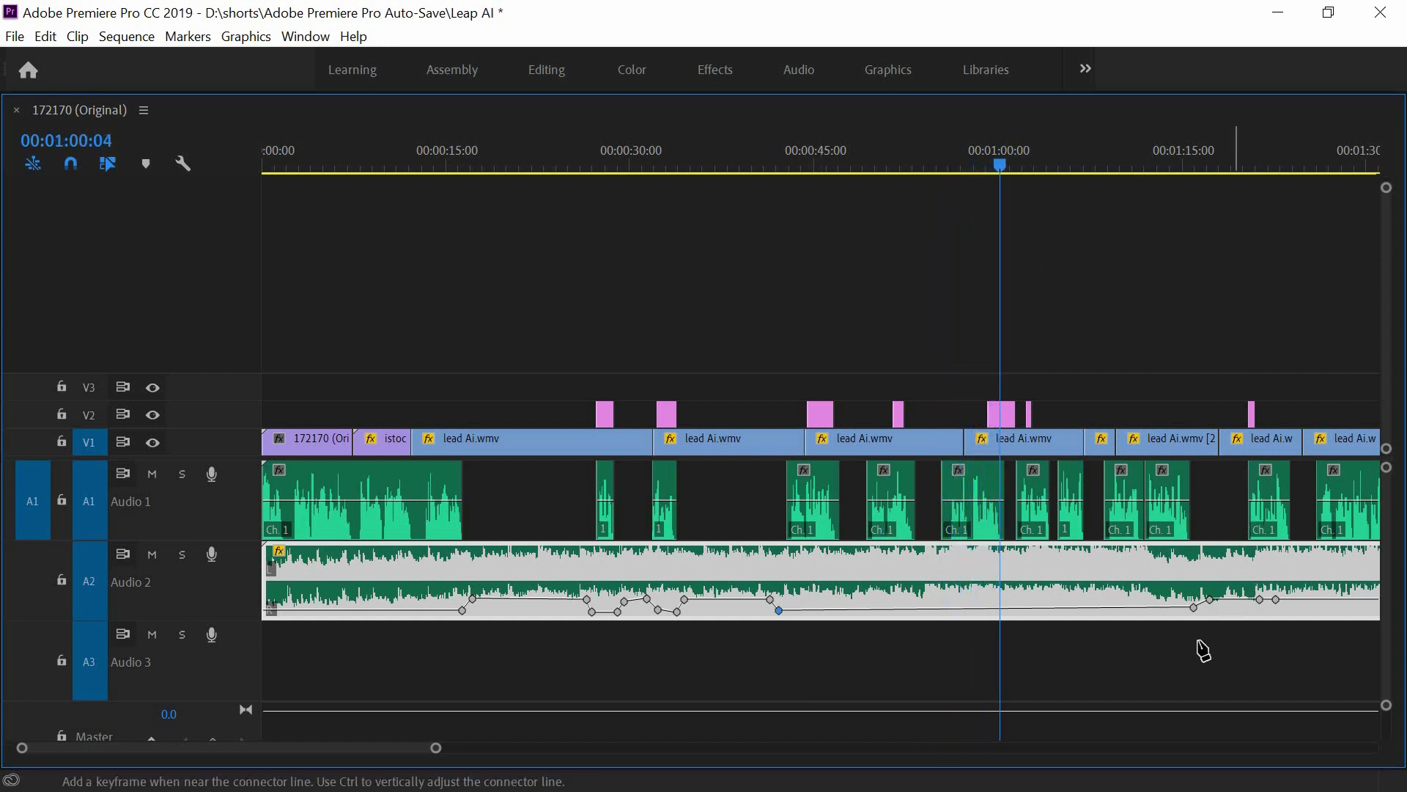
pyautogui.press('space')
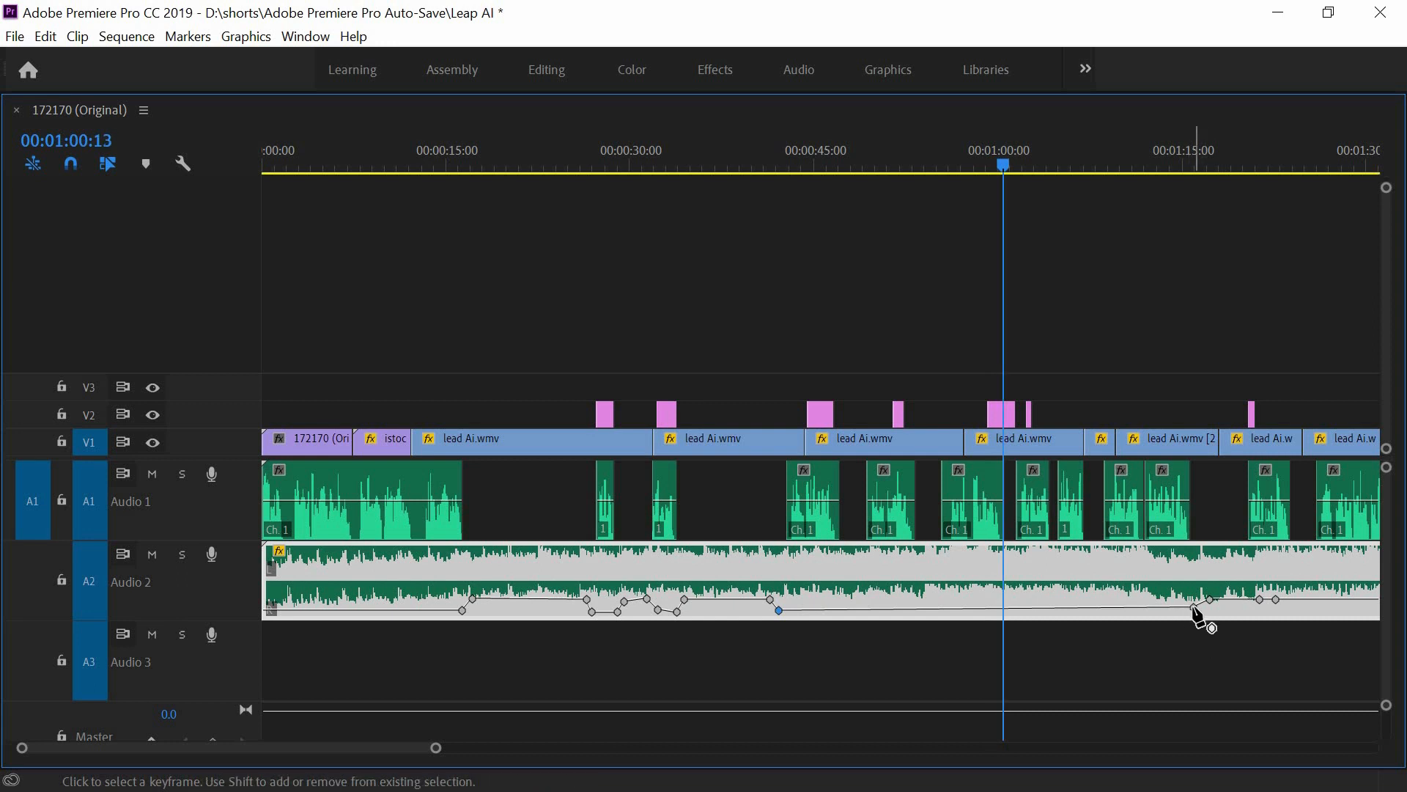
pyautogui.click(1193, 608)
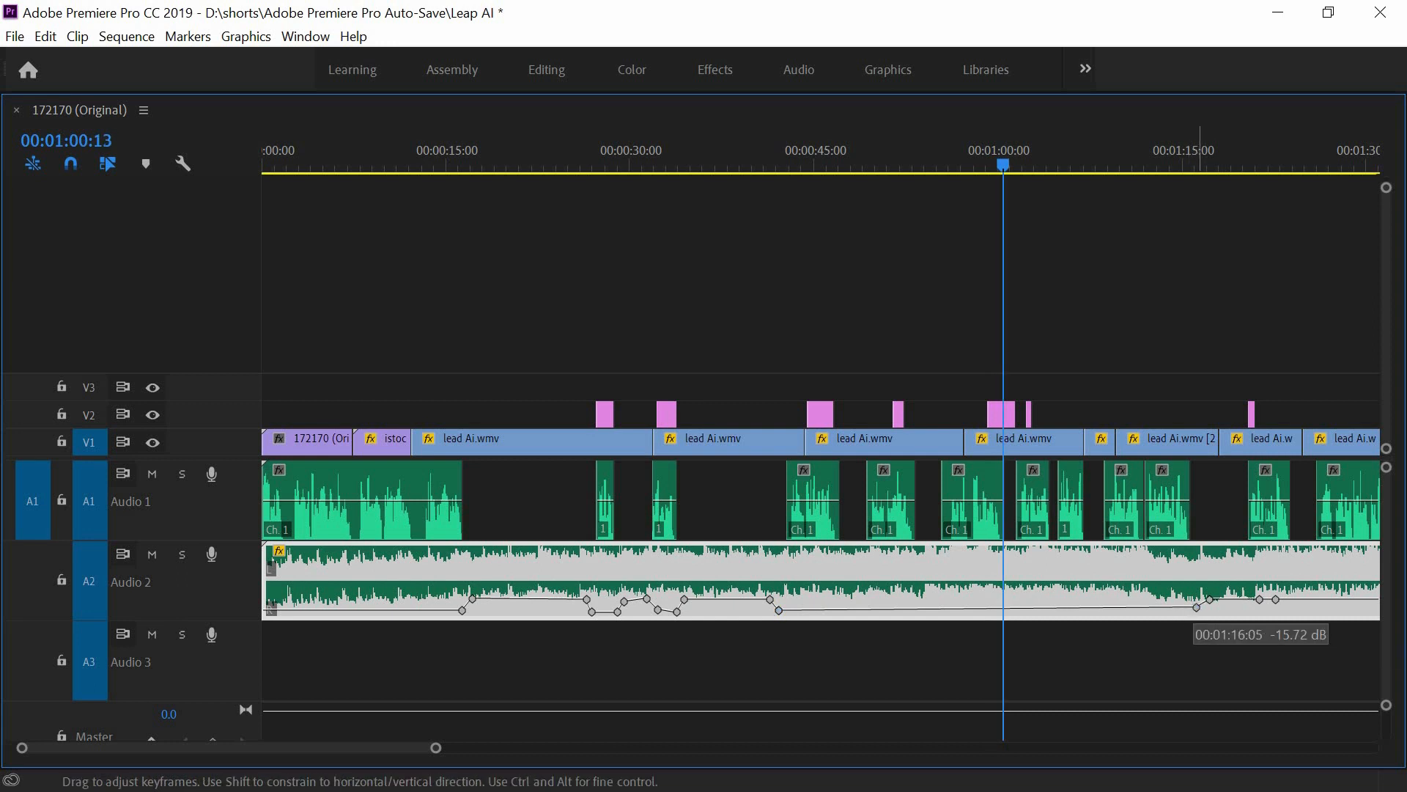
pyautogui.moveTo(1196, 607); pyautogui.dragTo(1196, 610)
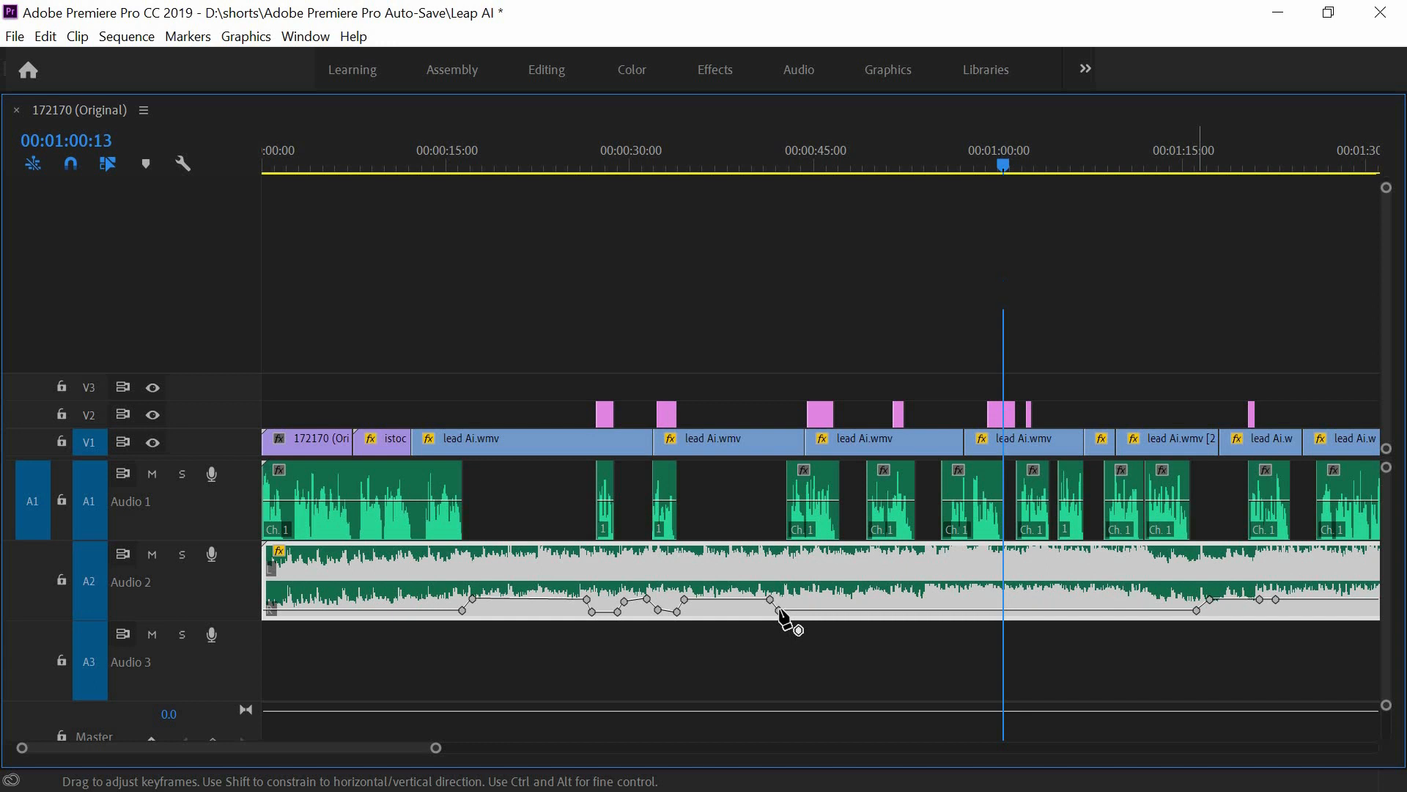
pyautogui.moveTo(780, 610); pyautogui.dragTo(781, 612)
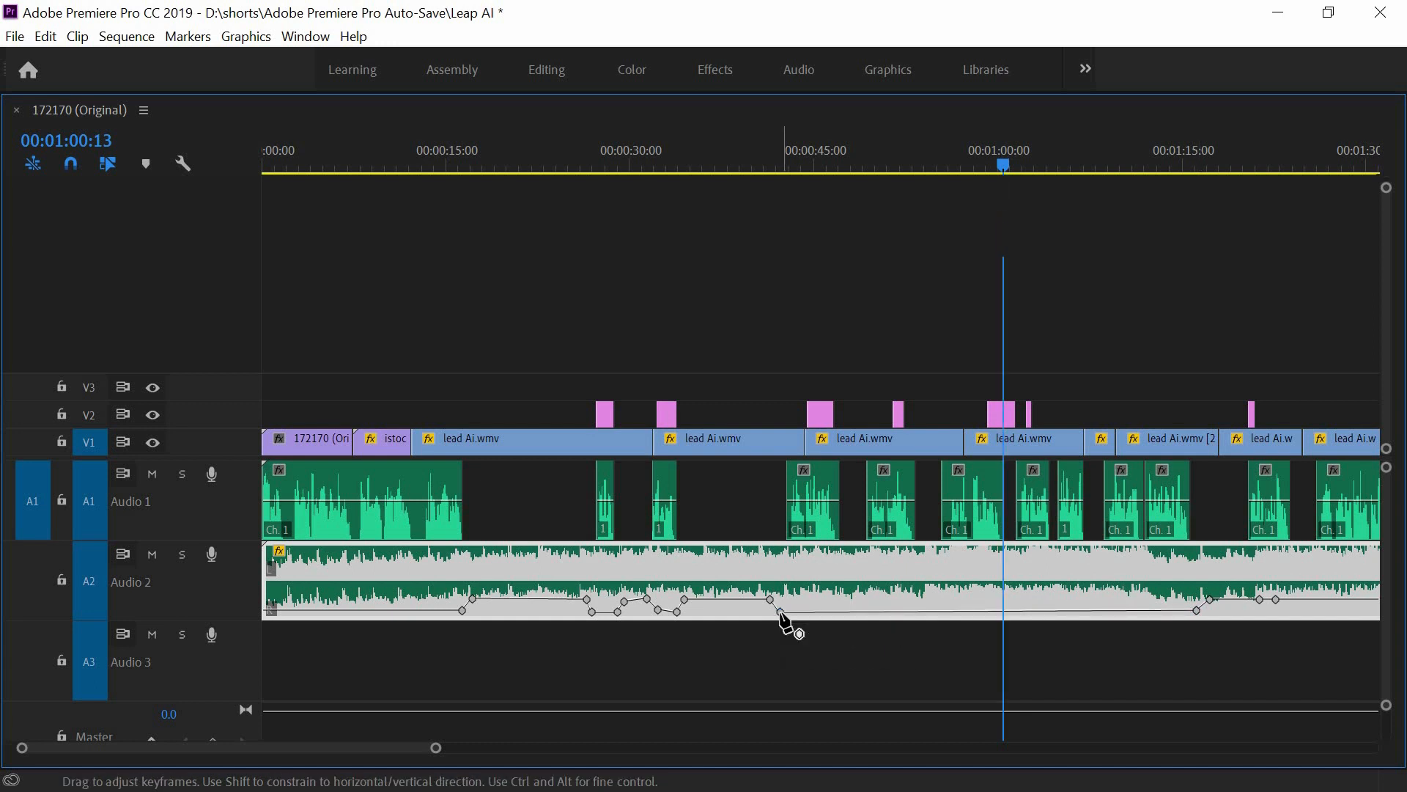
pyautogui.press('space')
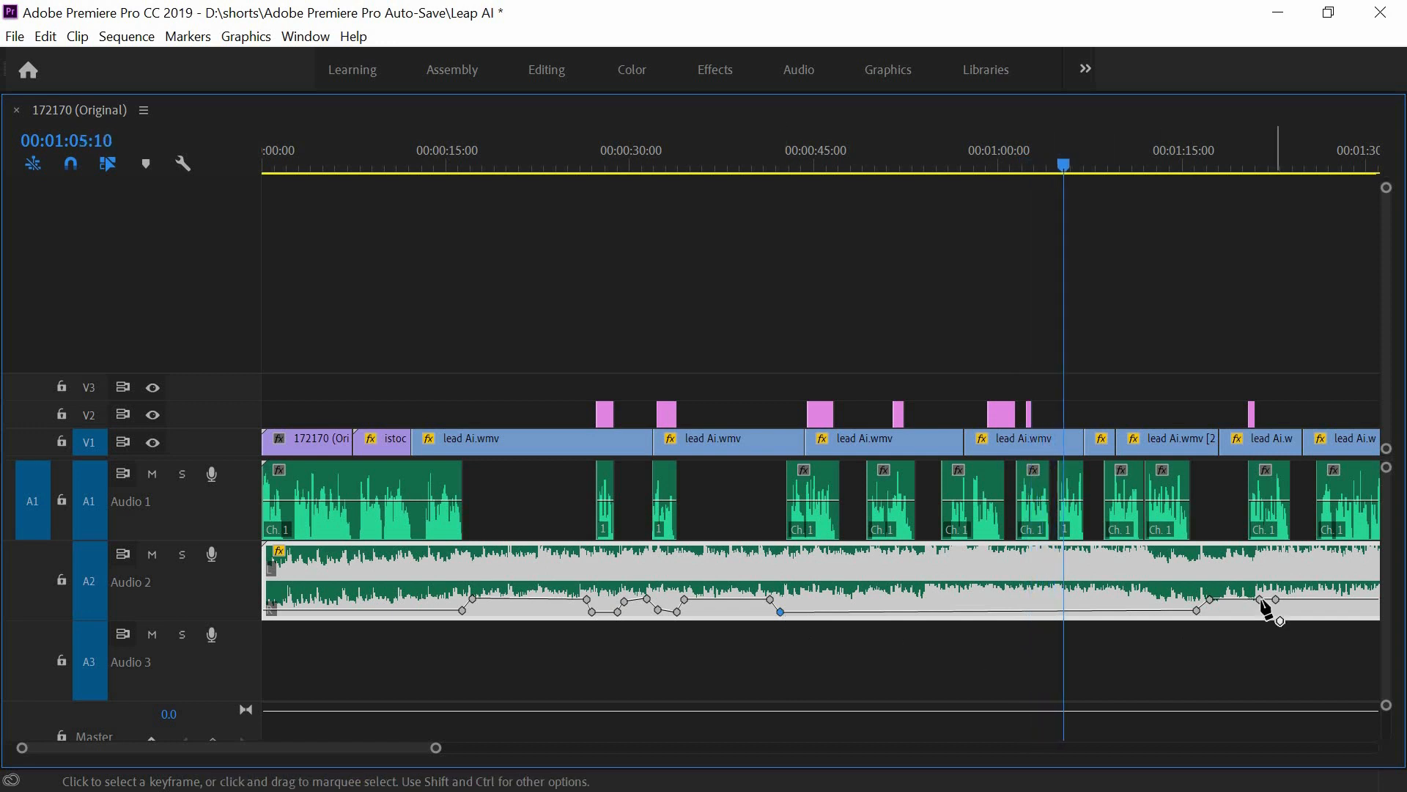
# - Dip the music under the next three voice clips by lowering keyframes at about 00:01:21 and at 00:01:34:25, the latter to -oo dB
pyautogui.moveTo(1260, 599)
pyautogui.mouseDown()
pyautogui.moveTo(1238, 596)
pyautogui.moveTo(1272, 604)
pyautogui.moveTo(1262, 612)
pyautogui.mouseUp()
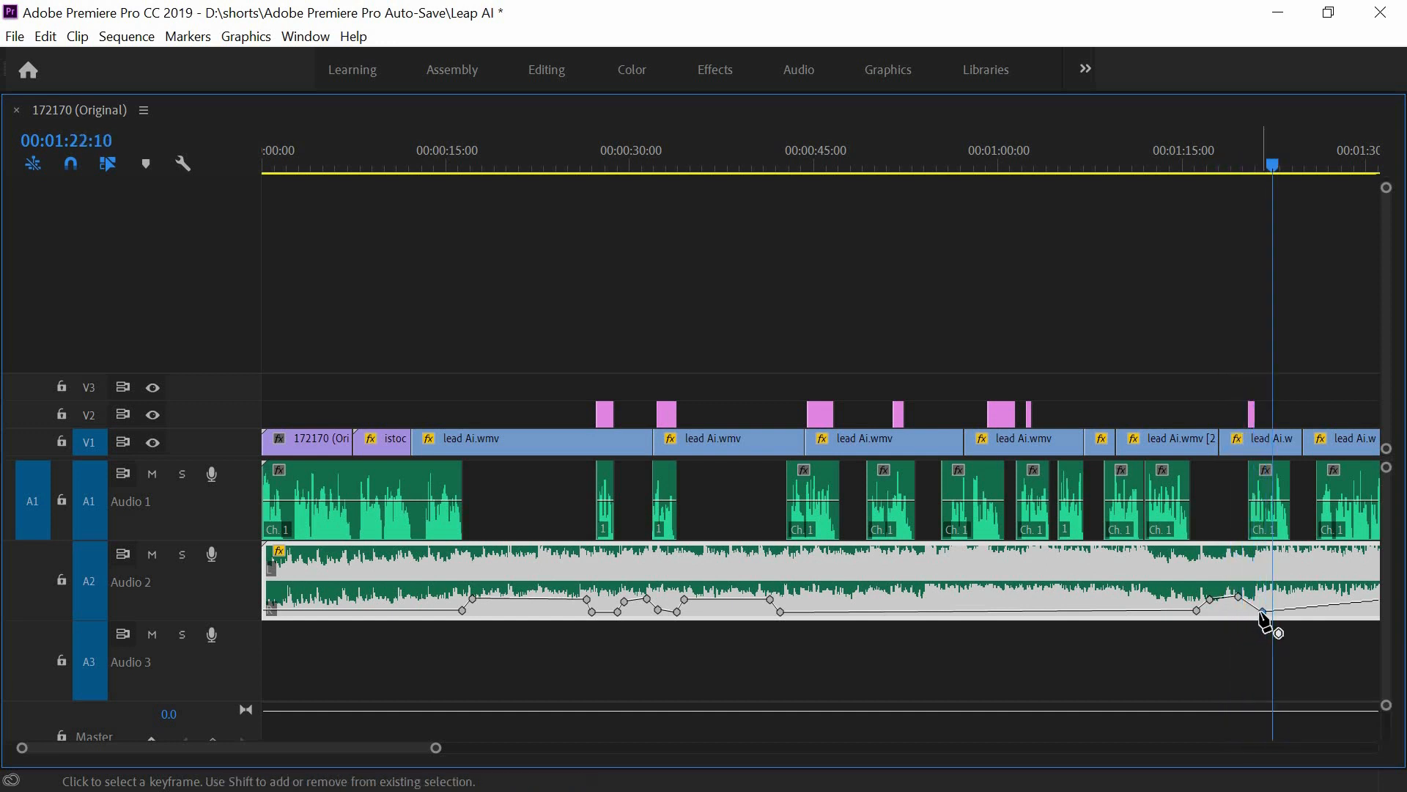
pyautogui.moveTo(1261, 614); pyautogui.dragTo(1253, 614)
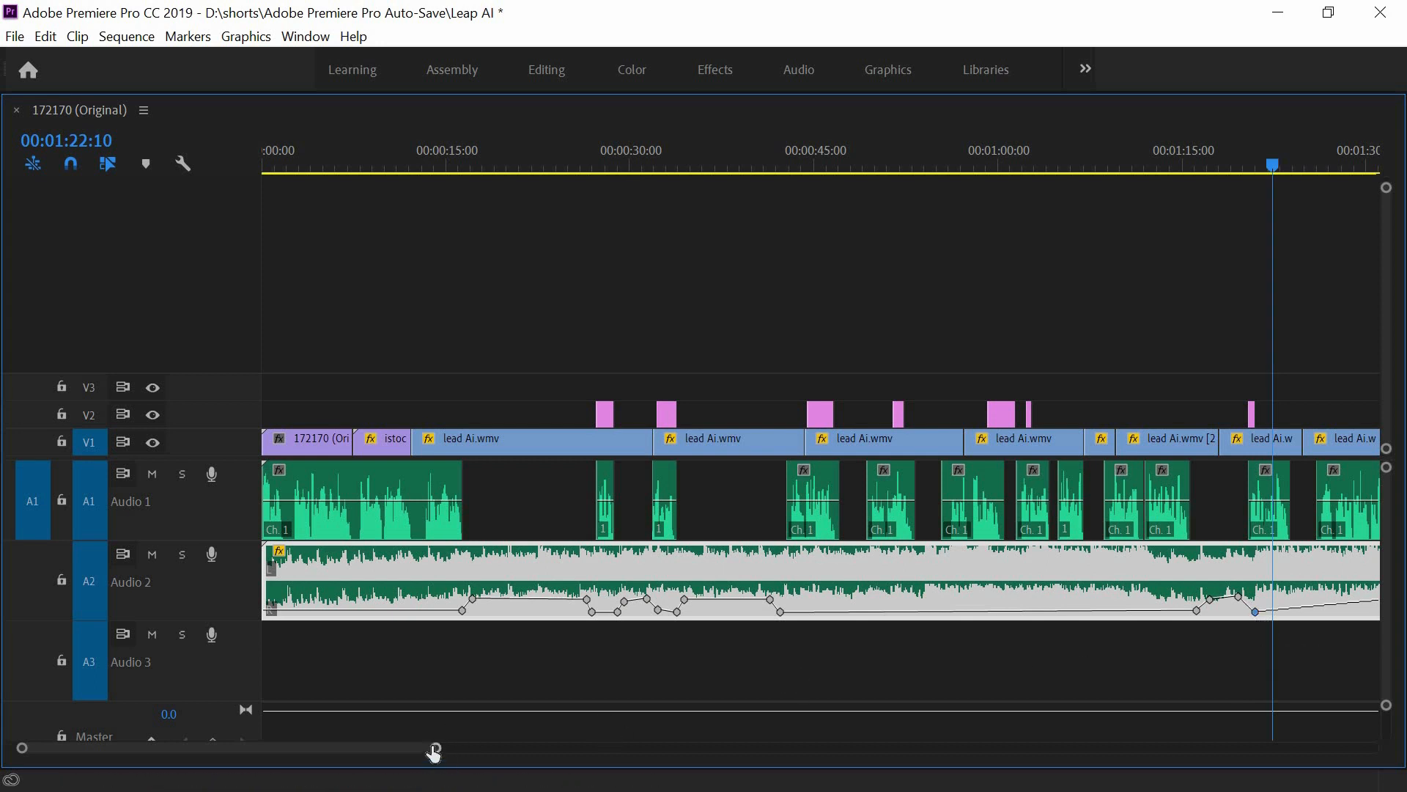
pyautogui.moveTo(500, 755); pyautogui.dragTo(532, 758)
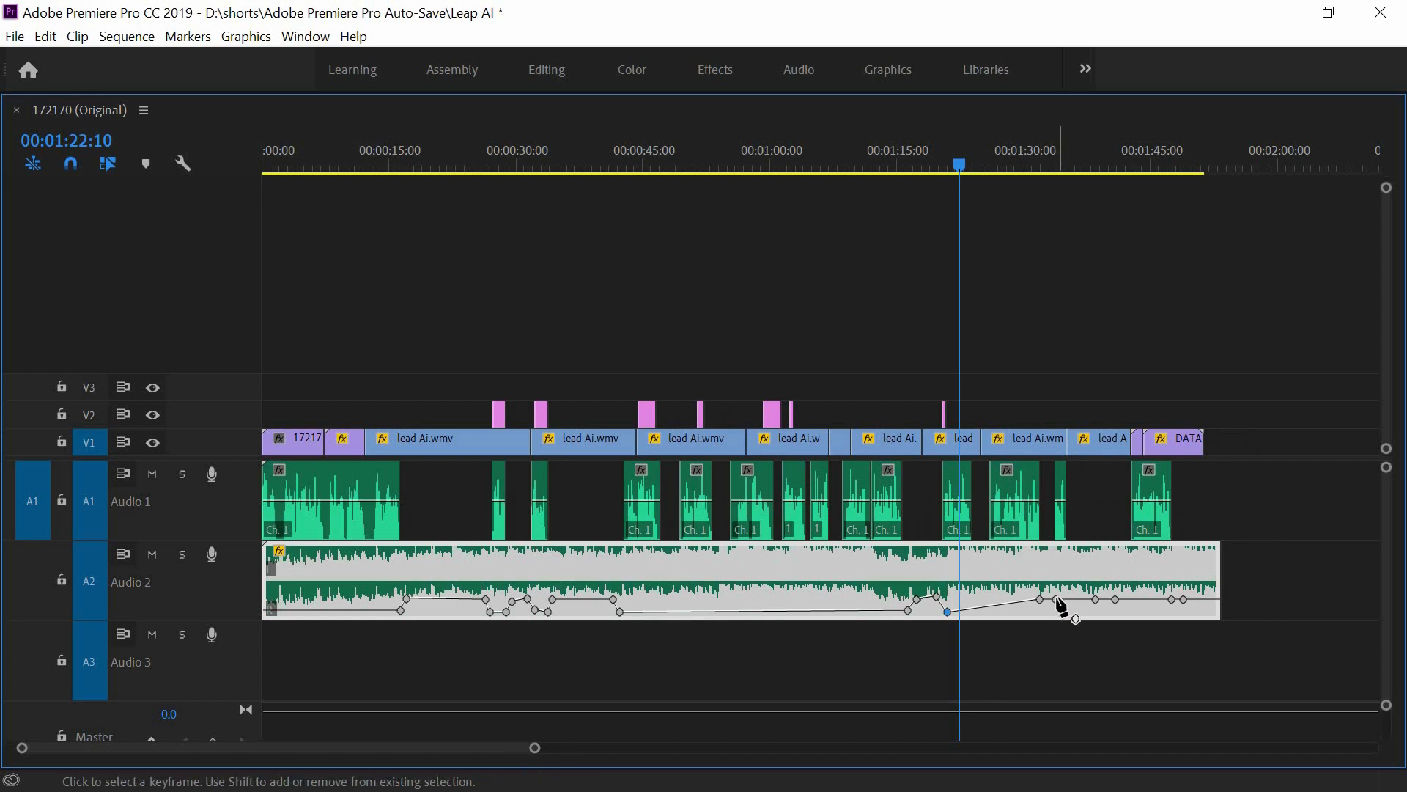
pyautogui.moveTo(1058, 603)
pyautogui.mouseDown()
pyautogui.moveTo(1056, 615)
pyautogui.moveTo(1075, 600)
pyautogui.moveTo(1064, 611)
pyautogui.mouseUp()
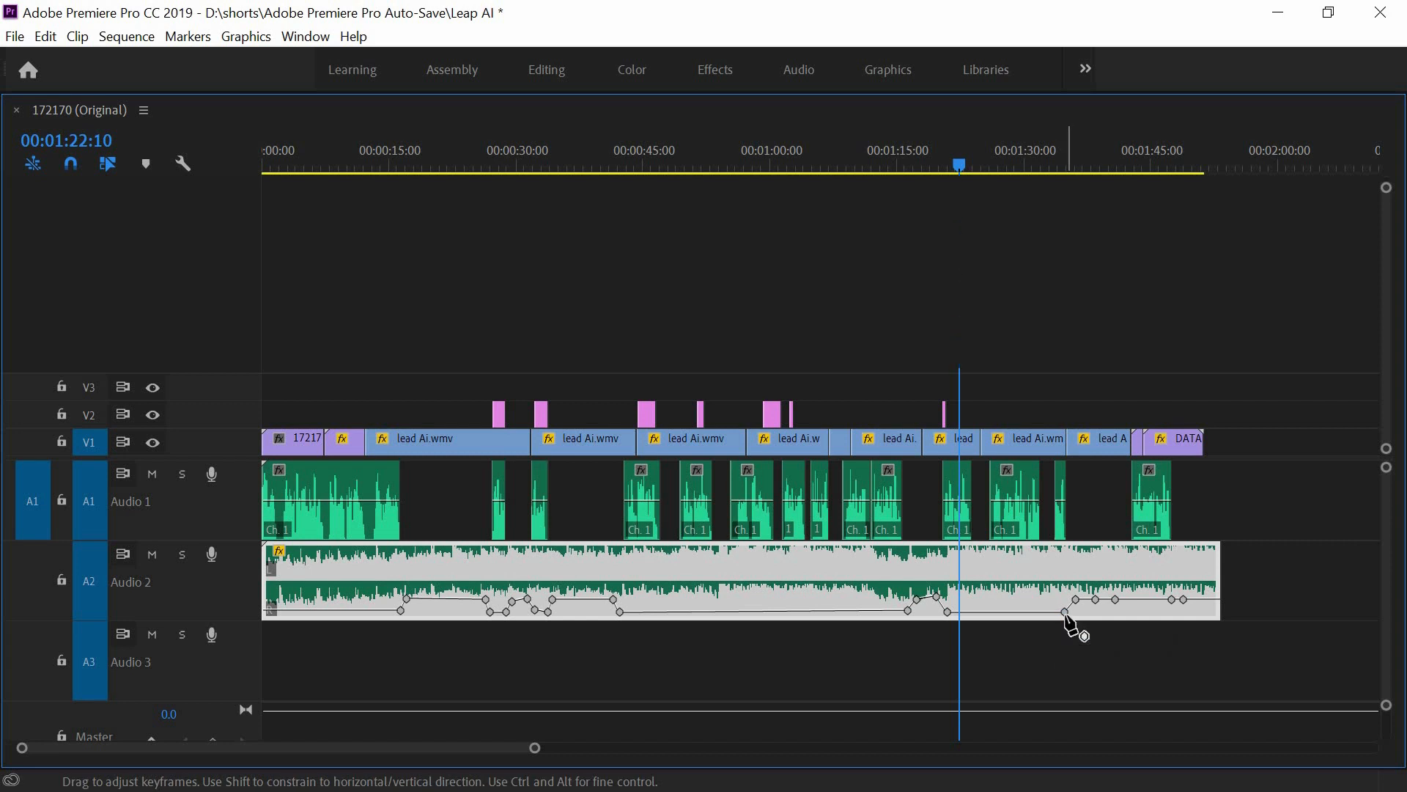
pyautogui.press('space')
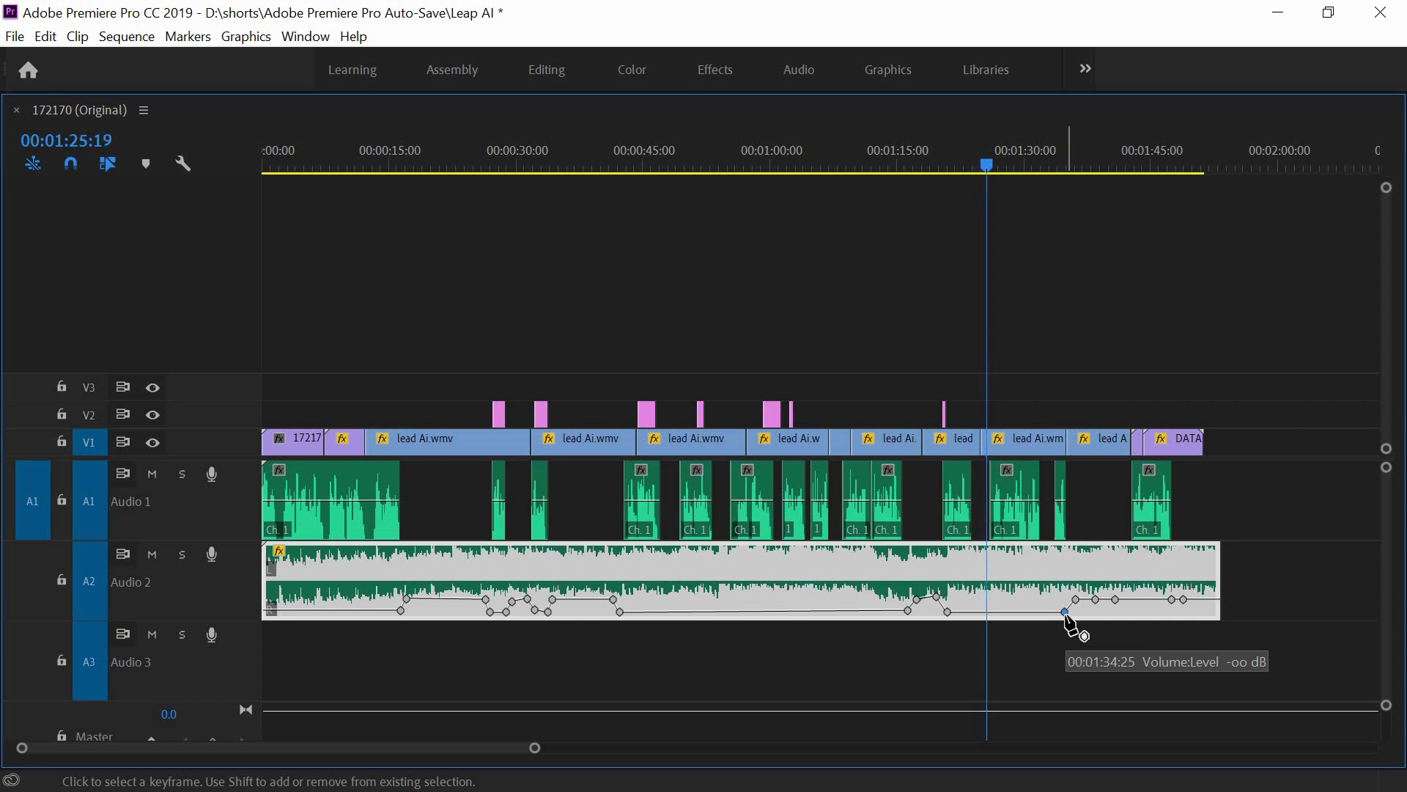
pyautogui.press('space')
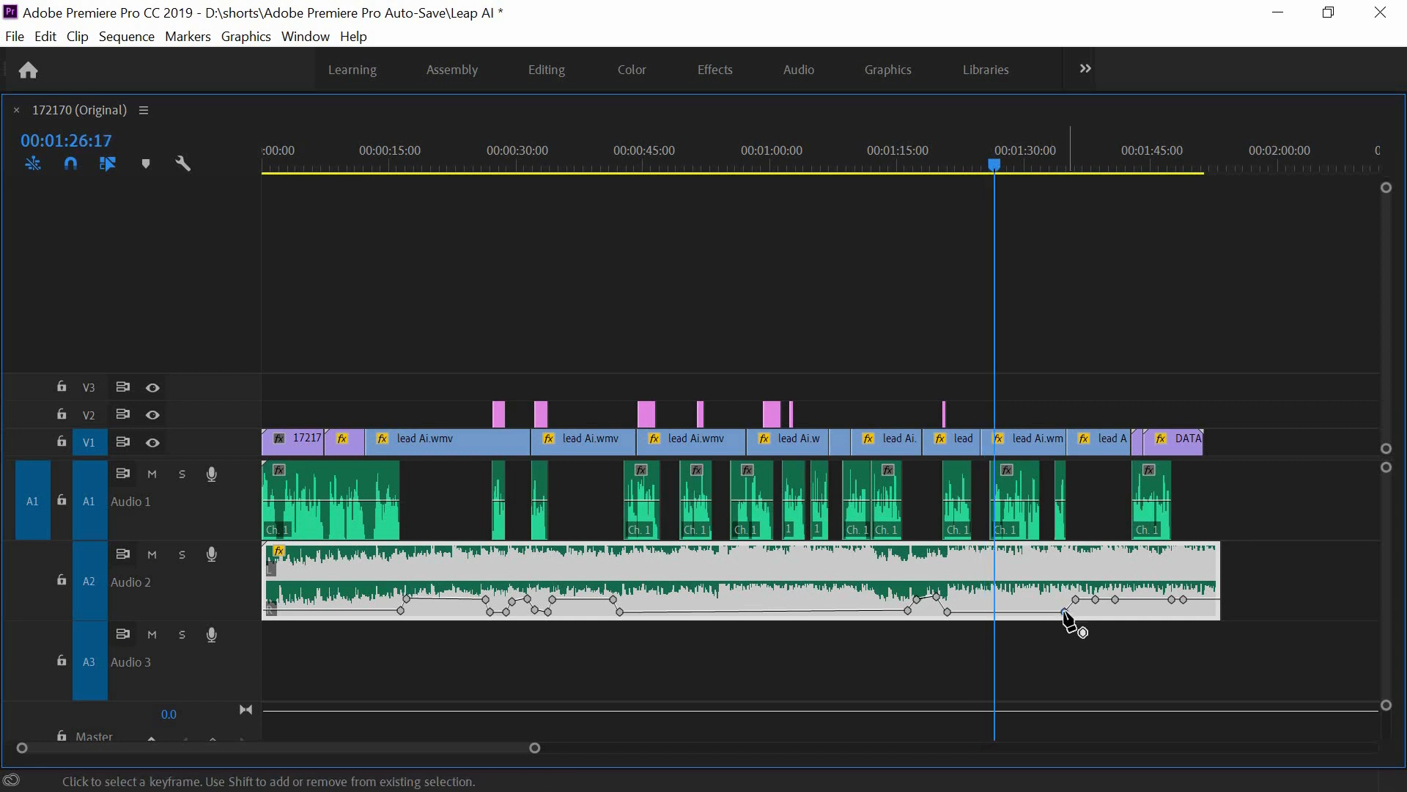
pyautogui.moveTo(1064, 612); pyautogui.dragTo(1064, 612)
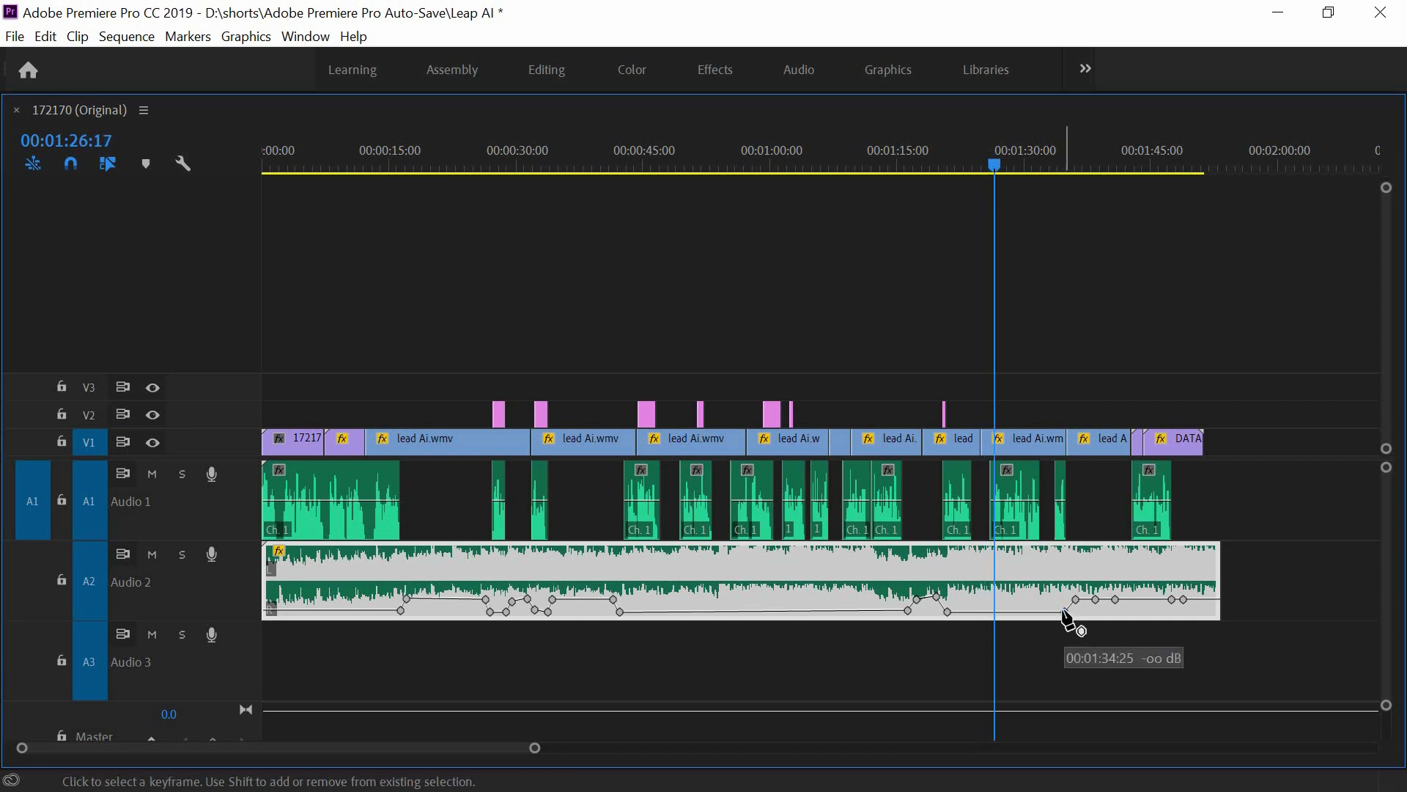
# - Try a louder music level under these three voice clips by shifting the dip's start to 00:01:21:14 and raising both end keyframes
pyautogui.click(948, 611)
pyautogui.moveTo(947, 611); pyautogui.dragTo(952, 612)
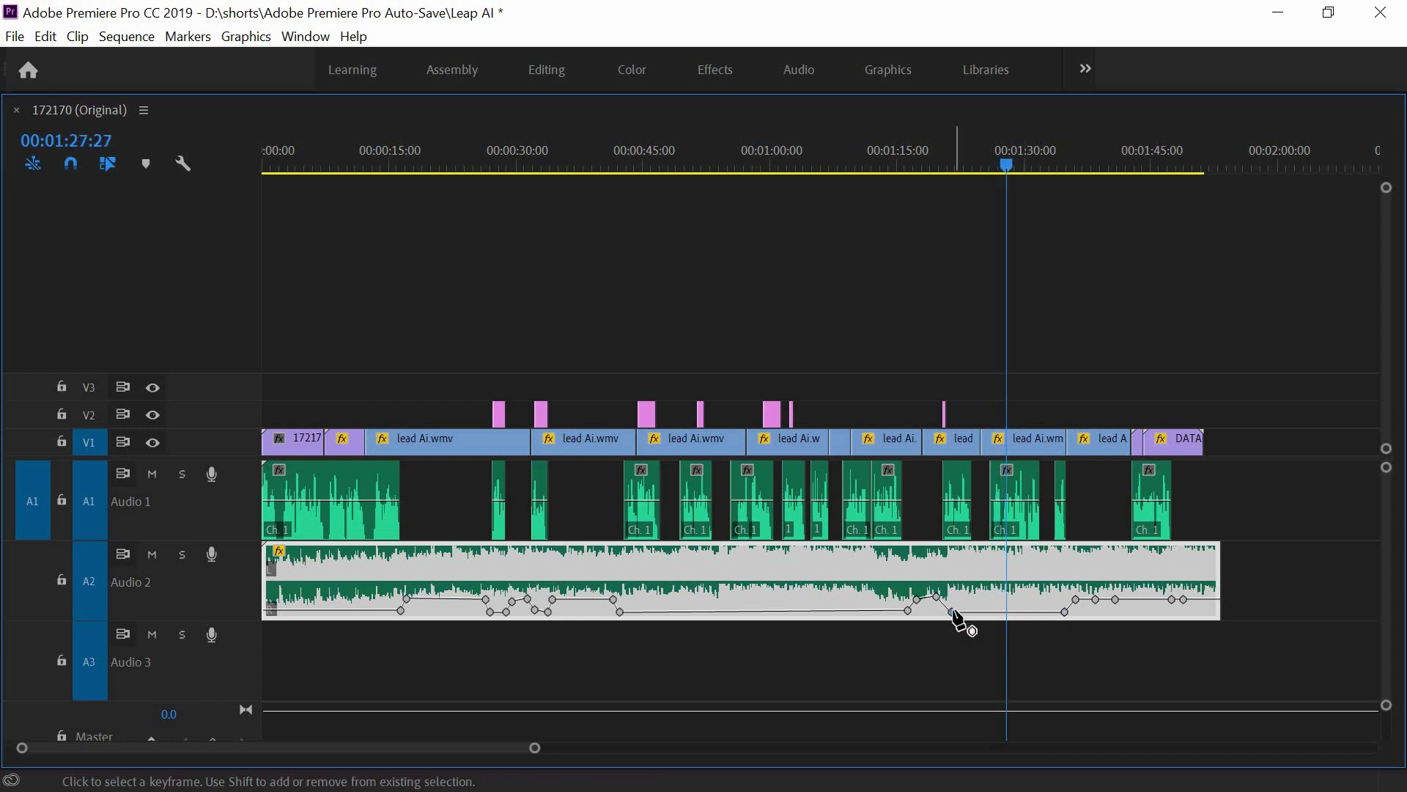
pyautogui.press('space')
pyautogui.click(953, 608)
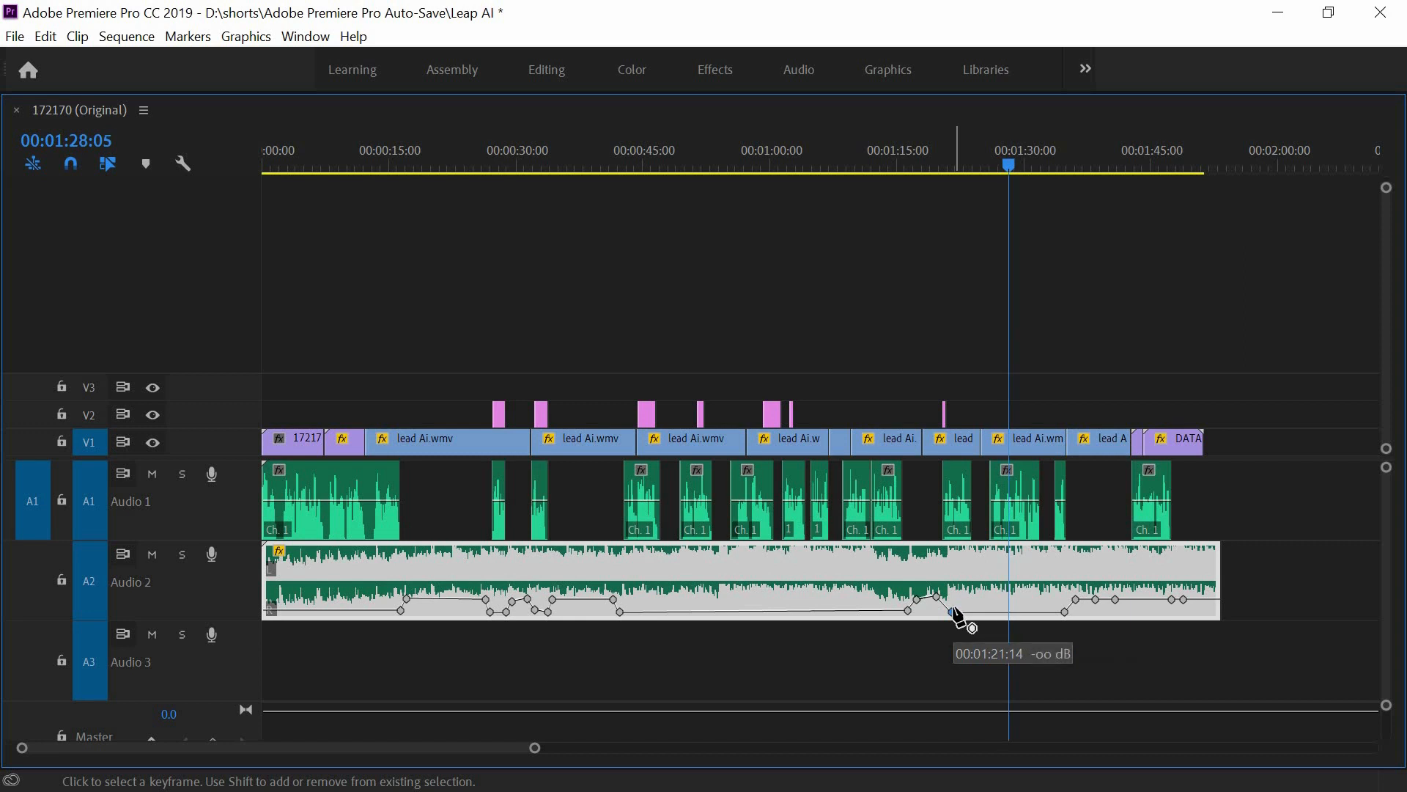
pyautogui.moveTo(953, 610); pyautogui.dragTo(953, 607)
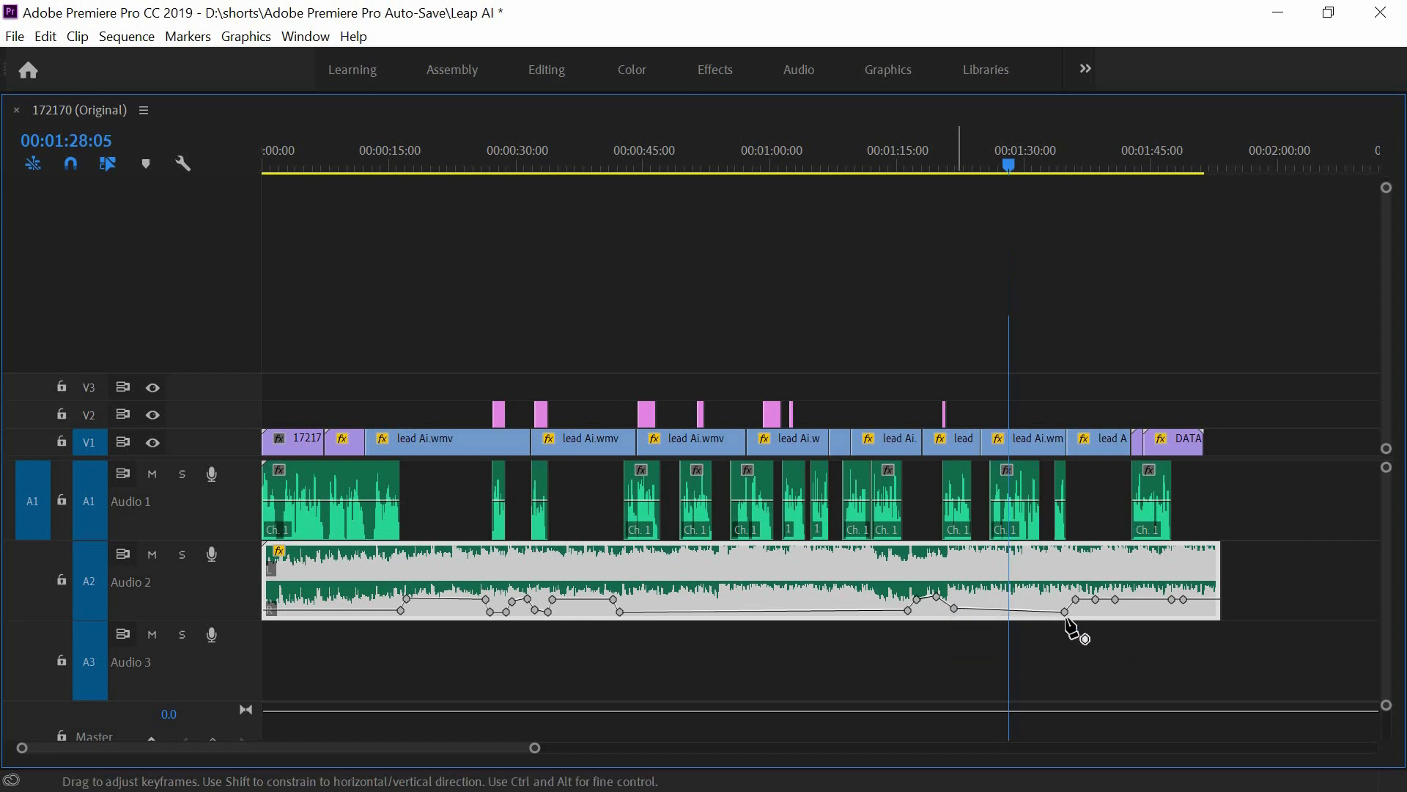
pyautogui.press('space')
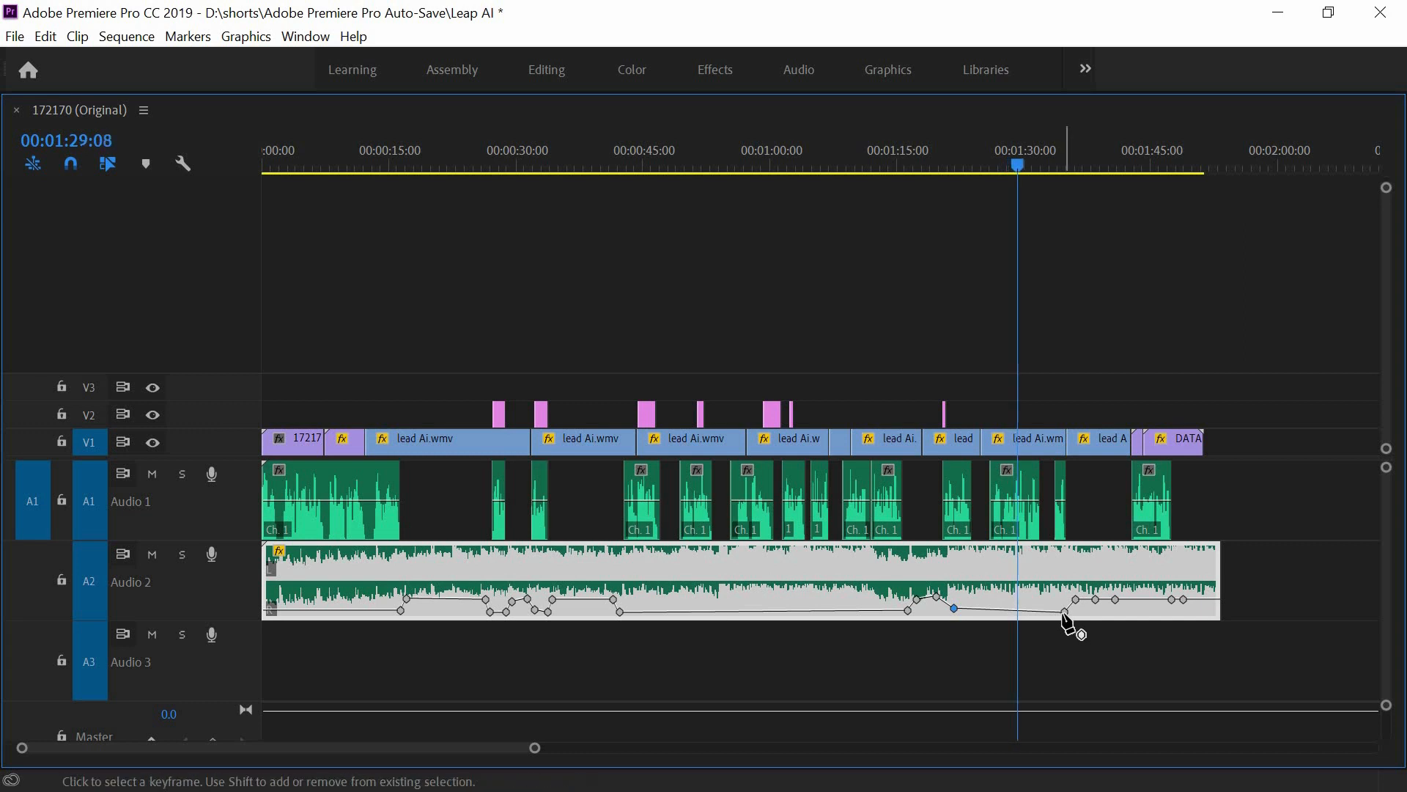
pyautogui.moveTo(1064, 614)
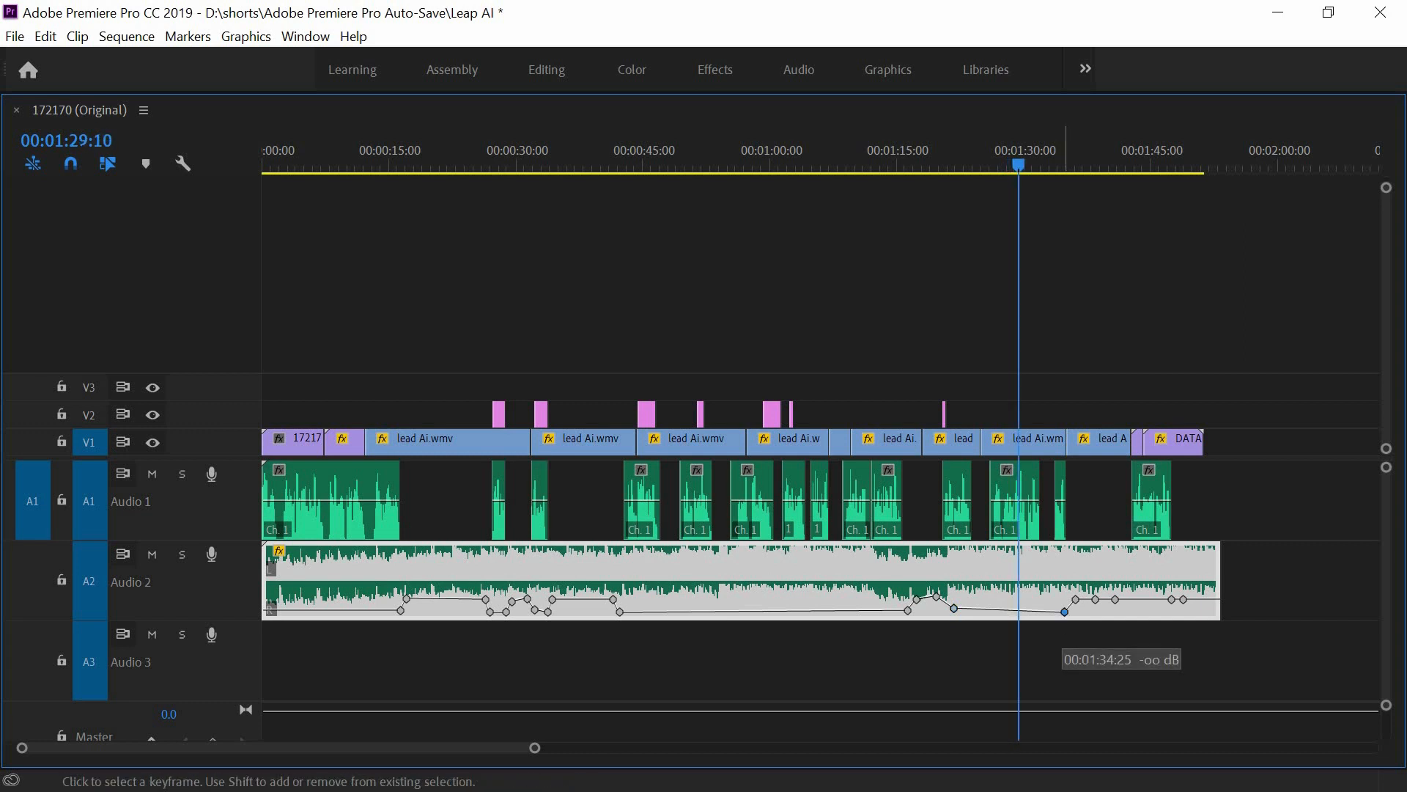
pyautogui.moveTo(1065, 611); pyautogui.dragTo(1064, 609)
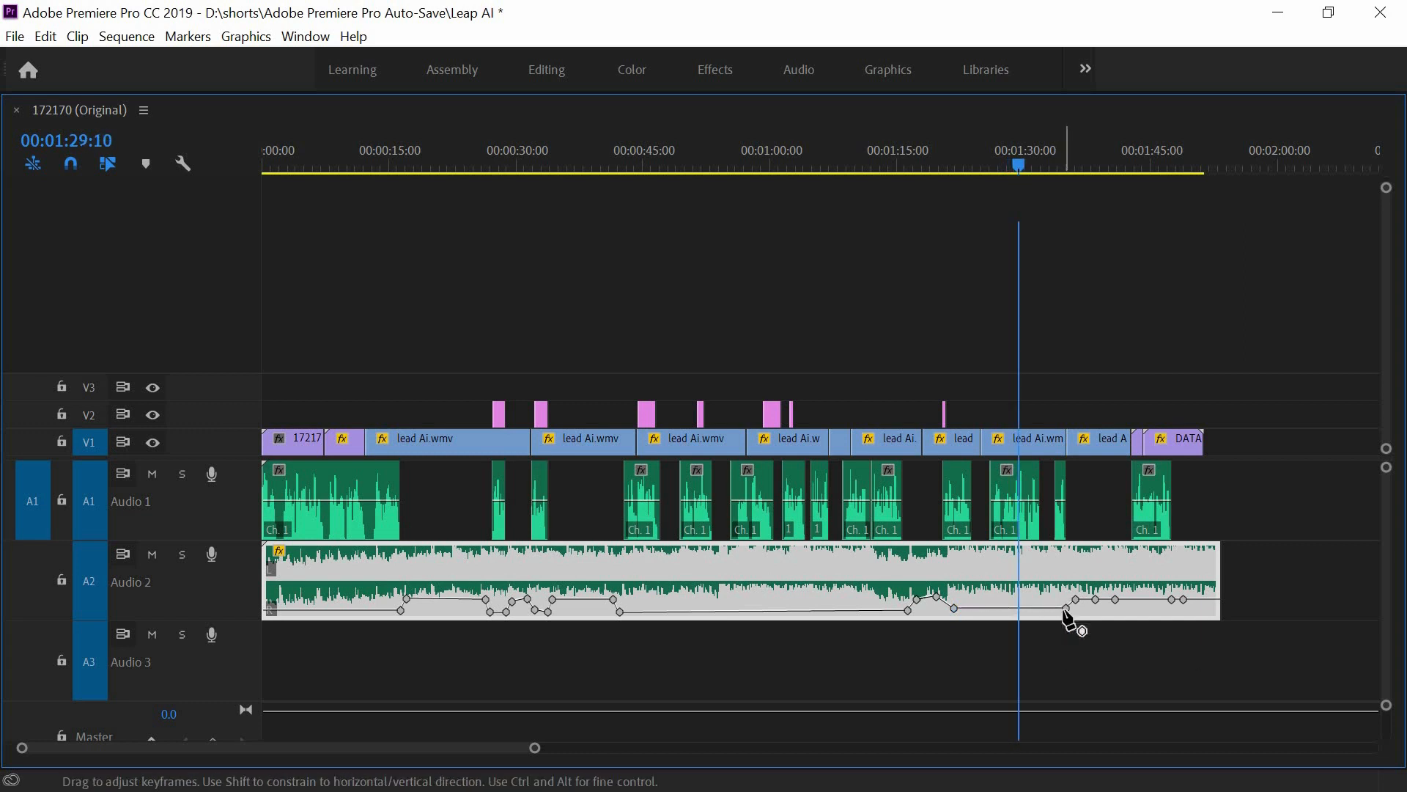
pyautogui.press('space')
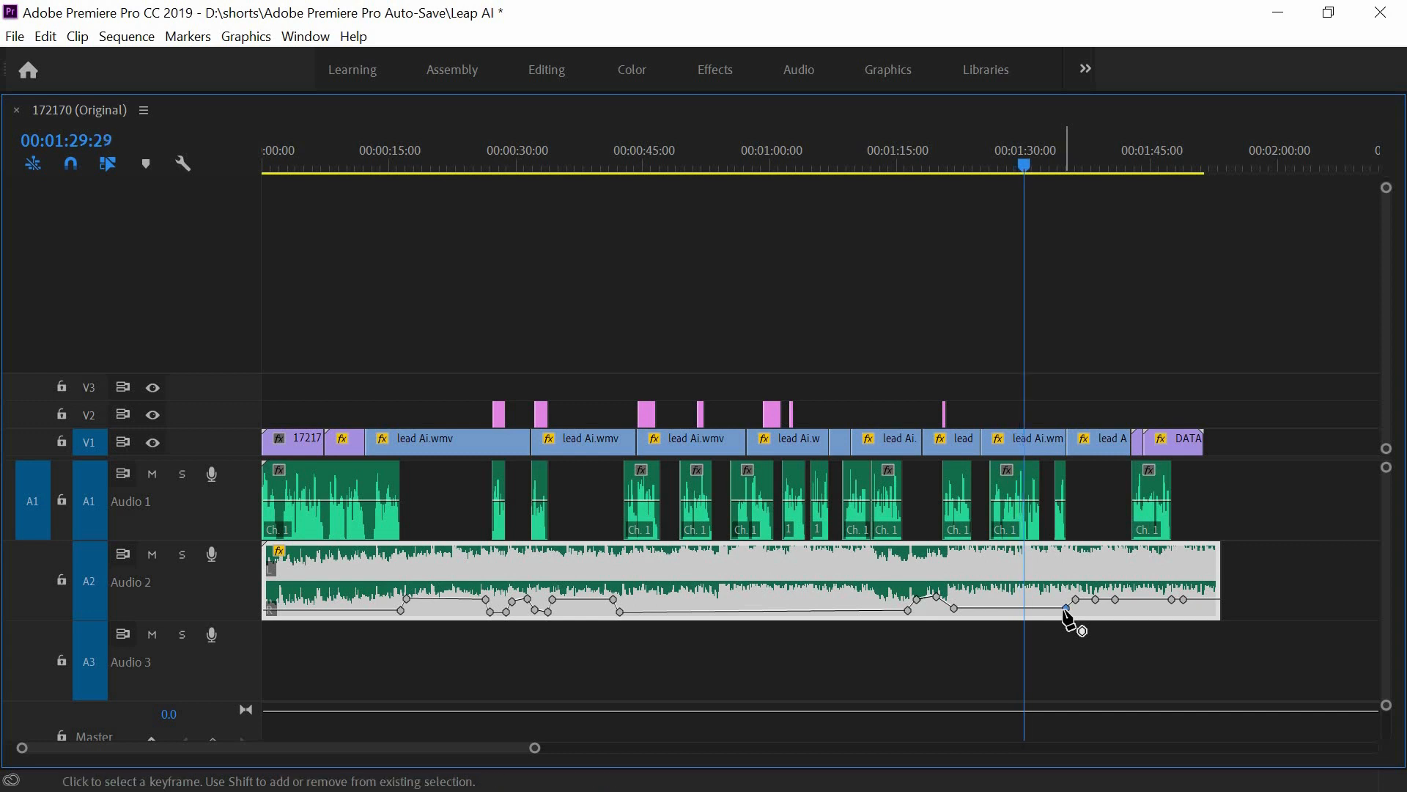
# - Replay from just before the three voice clips and lower the dip's start keyframe, moving it slightly earlier to about 00:01:21
pyautogui.click(918, 167)
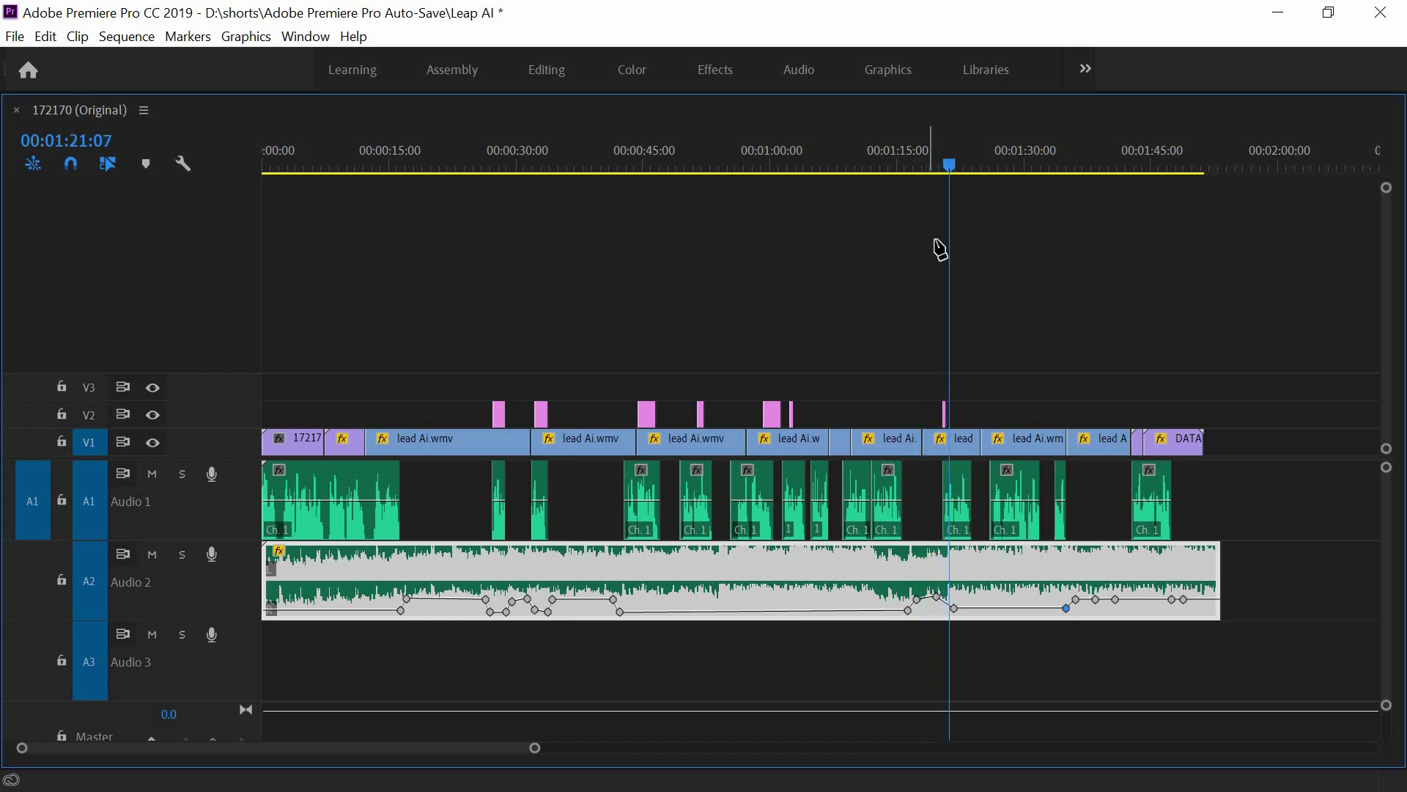
pyautogui.press('space')
pyautogui.moveTo(953, 609); pyautogui.dragTo(950, 622)
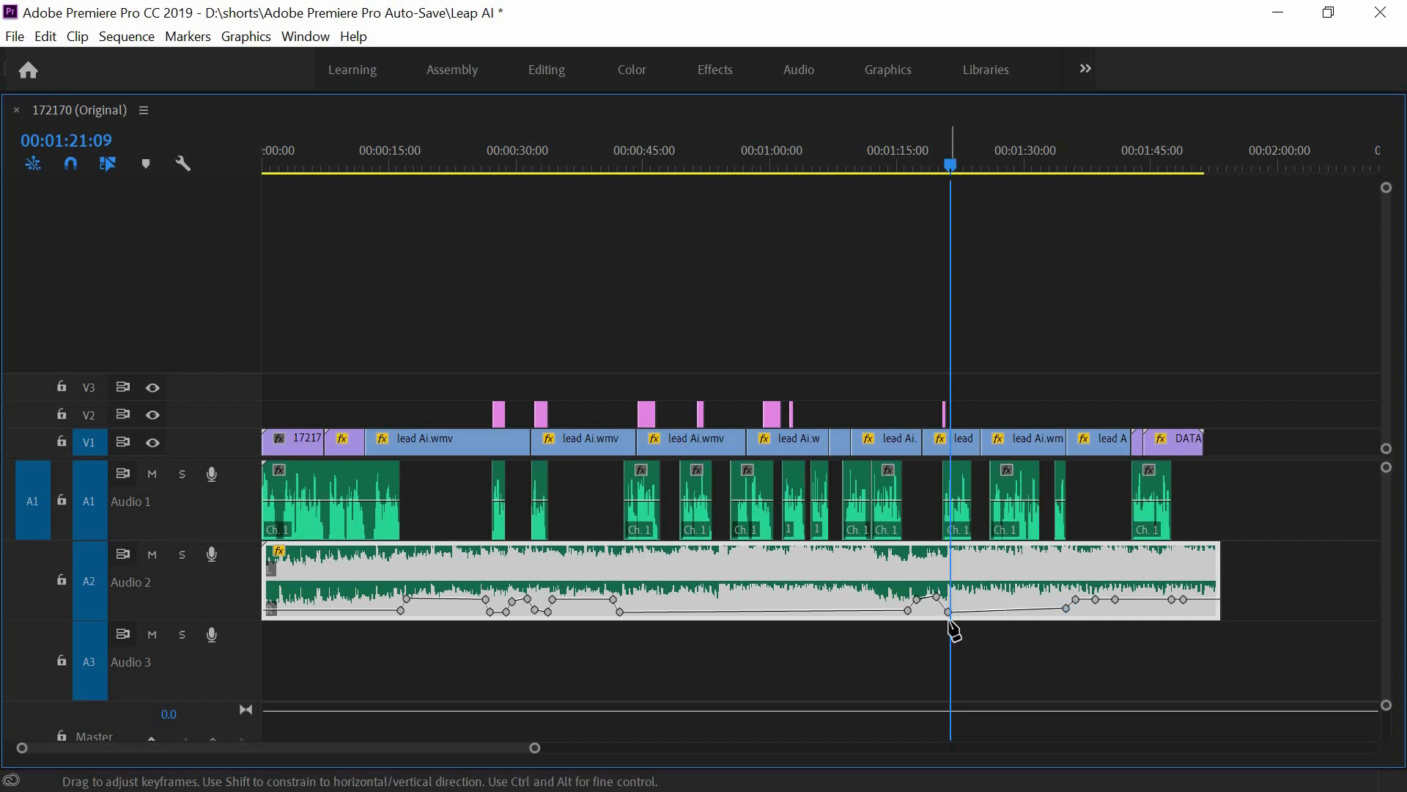
pyautogui.press('space')
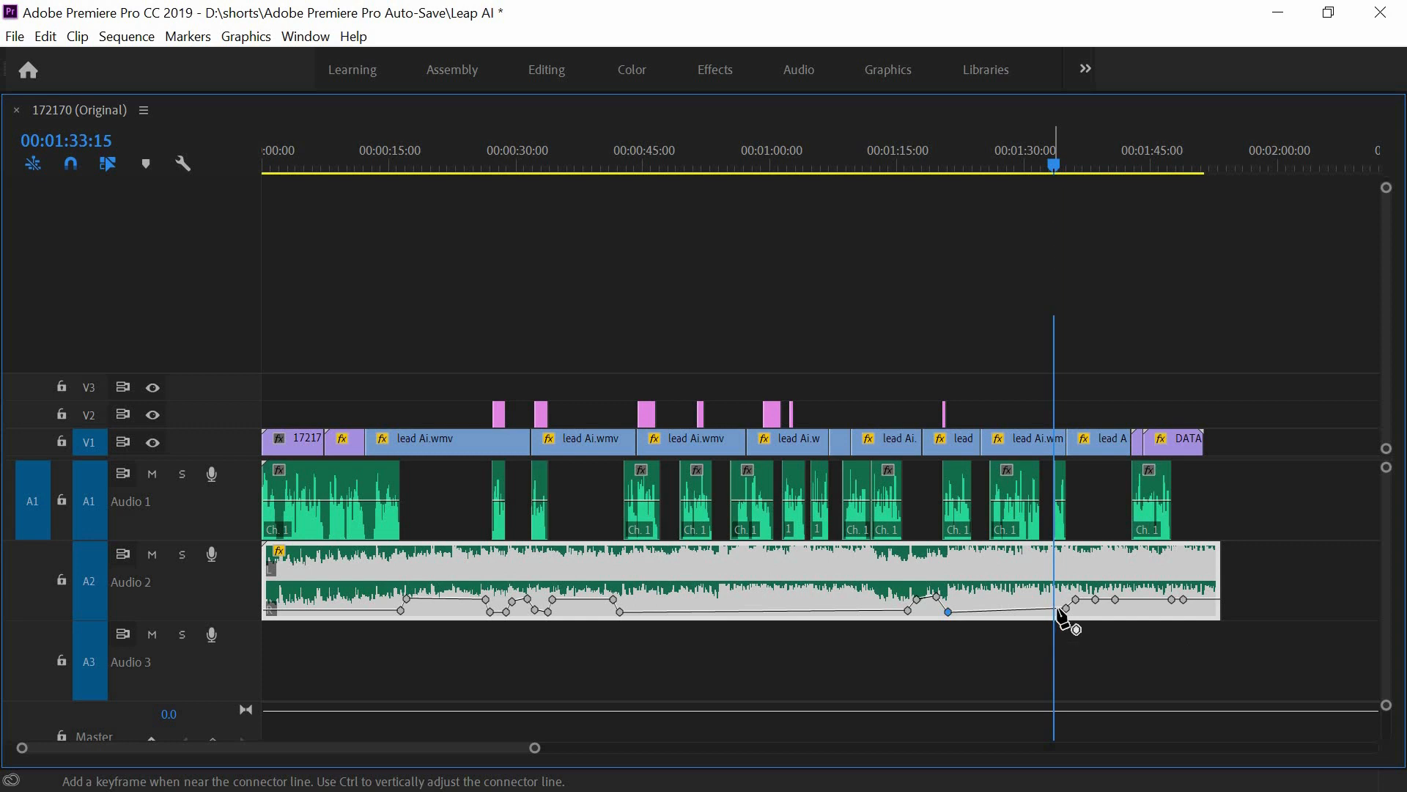
# - Add a music keyframe at about 00:01:33:15, lower the dip's end keyframe at 00:01:34:29 to -oo dB, and play back the change
pyautogui.click(1055, 609)
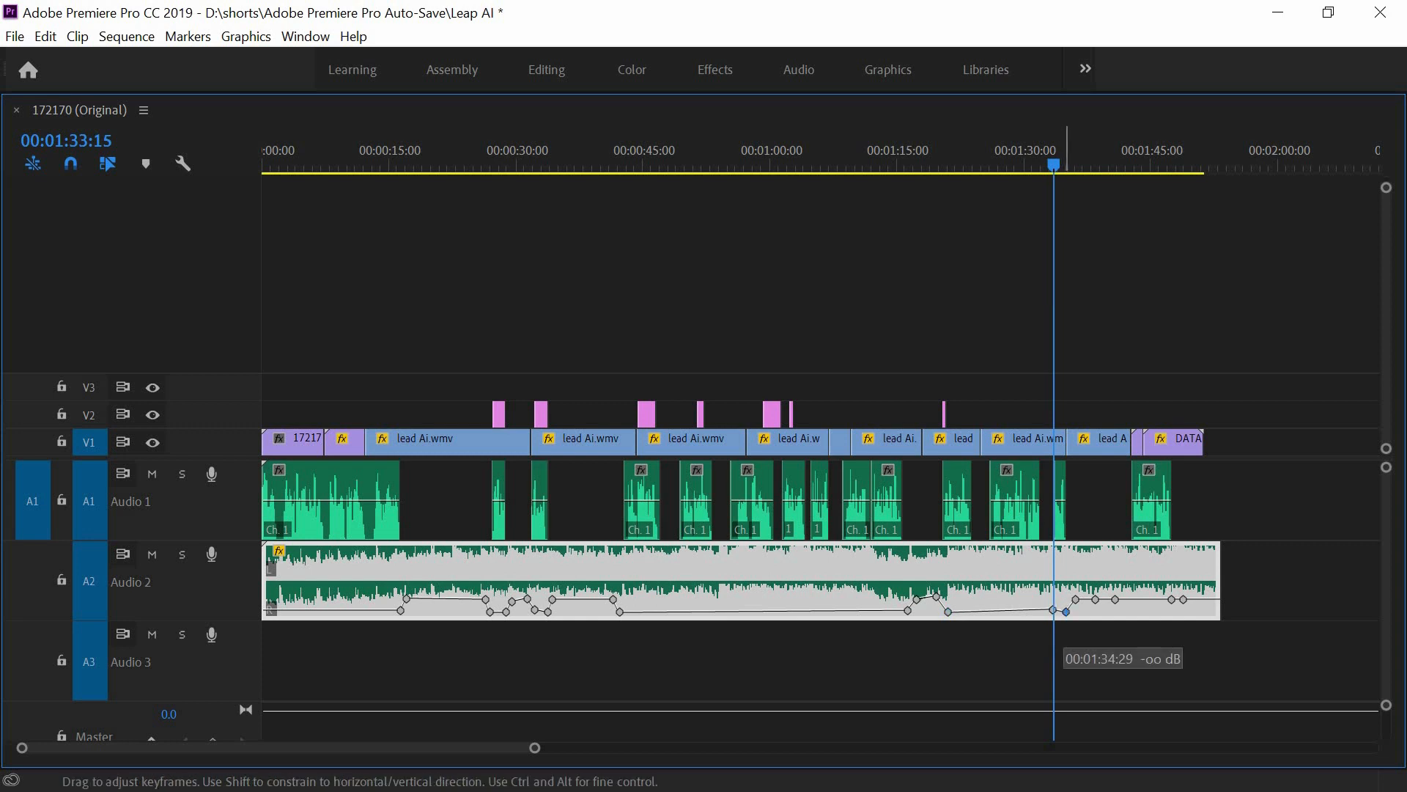
pyautogui.click(1066, 610)
pyautogui.press('space')
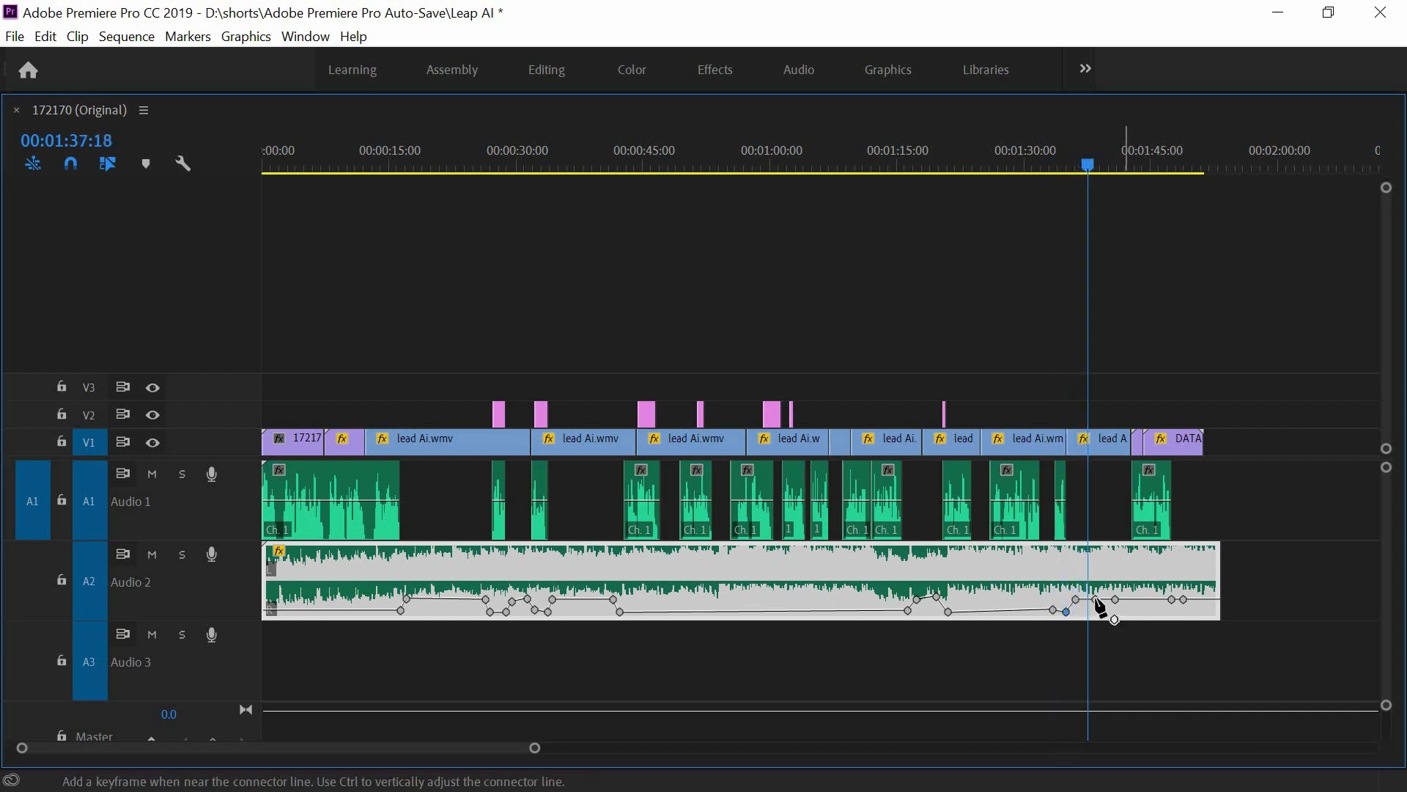
# - Reposition and lower the music keyframes around the last voice clip to dip the volume under it, and preview to the sequence end
pyautogui.moveTo(1115, 599); pyautogui.dragTo(1119, 610)
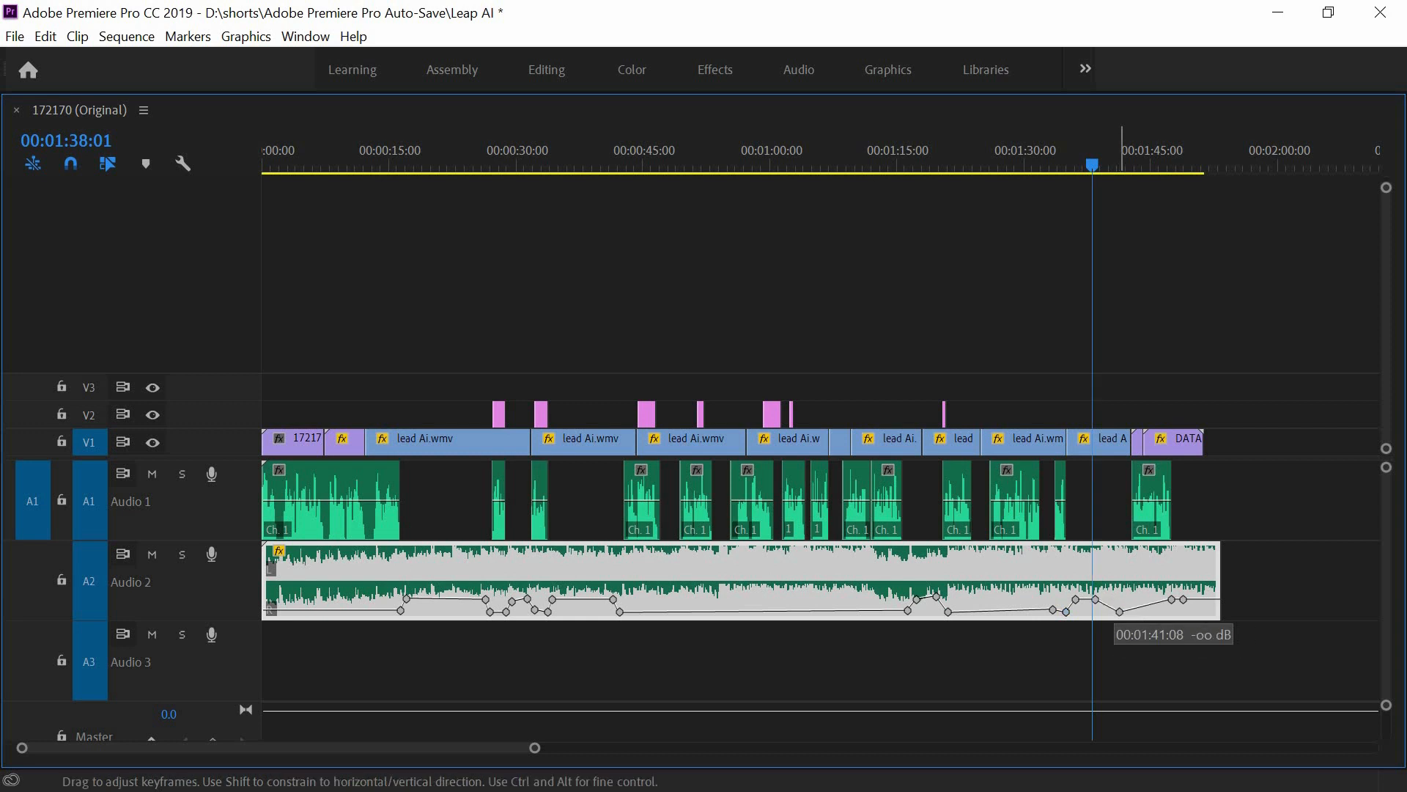
pyautogui.click(1095, 598)
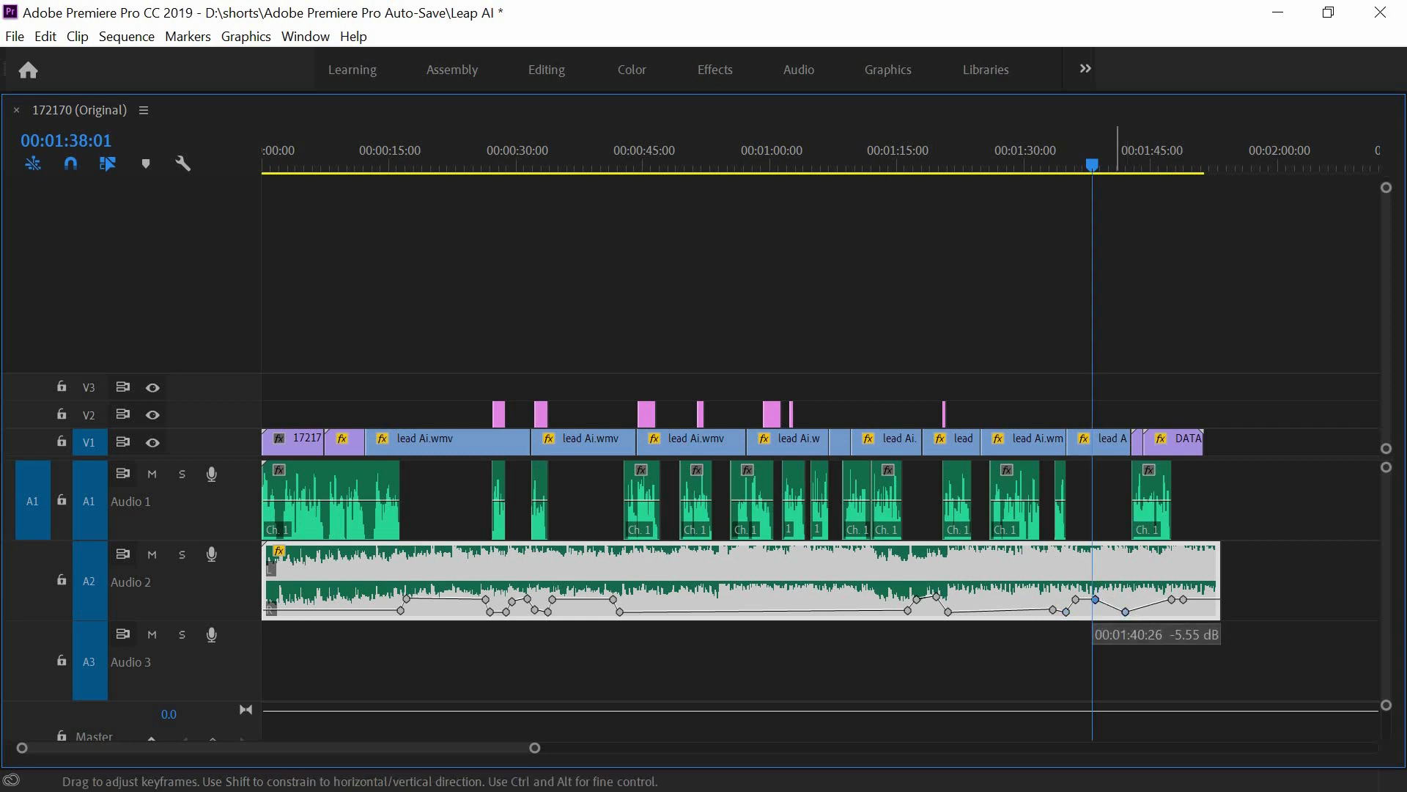
pyautogui.moveTo(1124, 611)
pyautogui.mouseDown()
pyautogui.moveTo(1171, 605)
pyautogui.moveTo(1134, 612)
pyautogui.mouseUp()
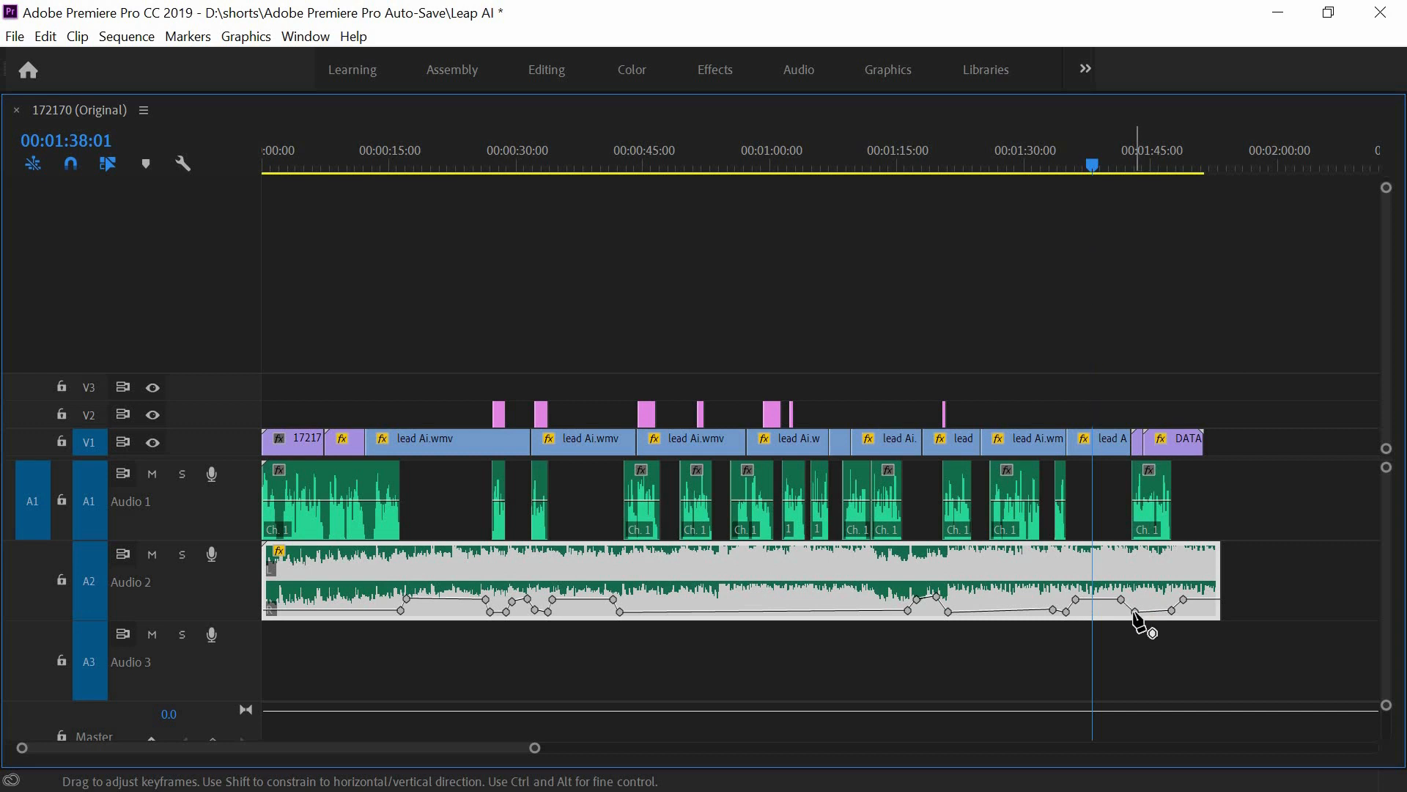
pyautogui.press('space')
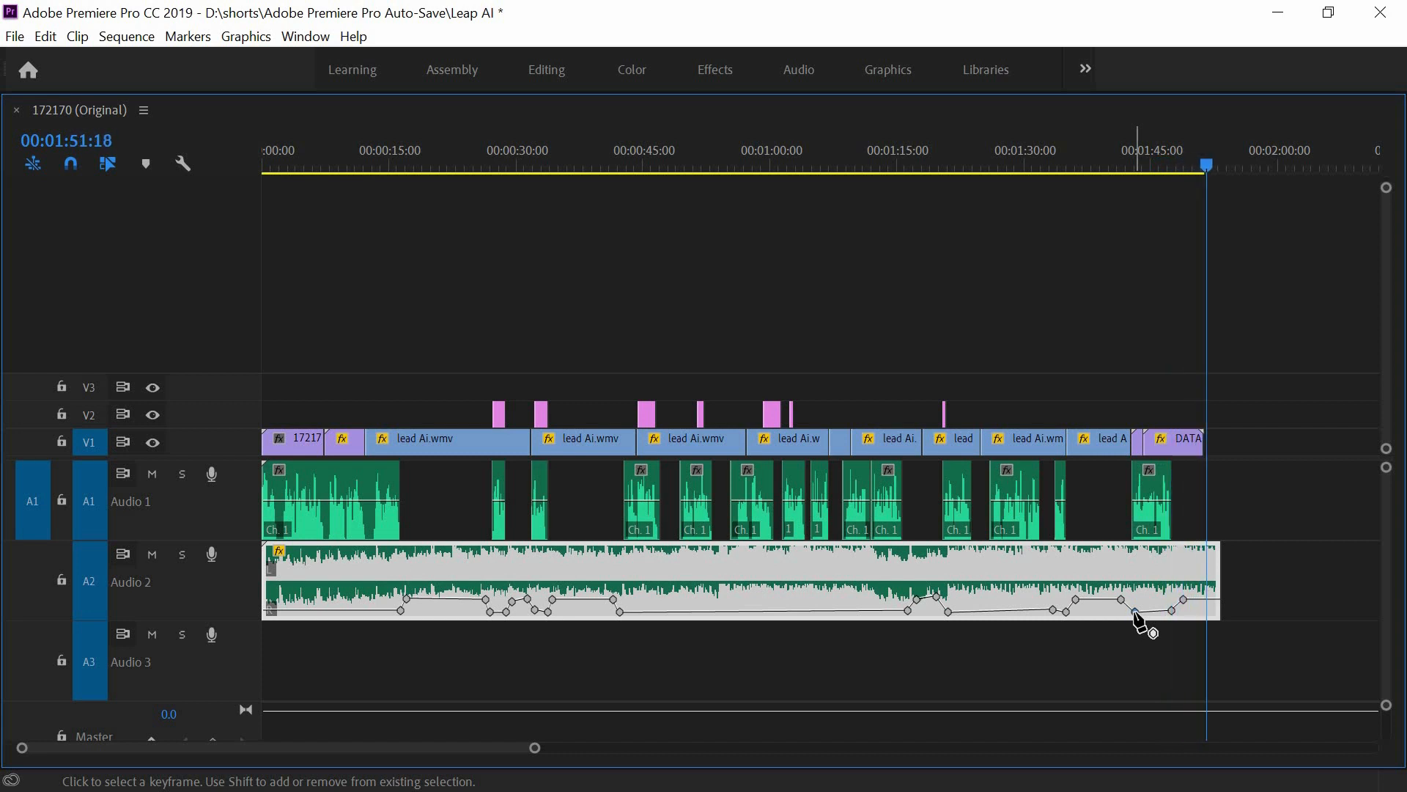
pyautogui.click(1134, 612)
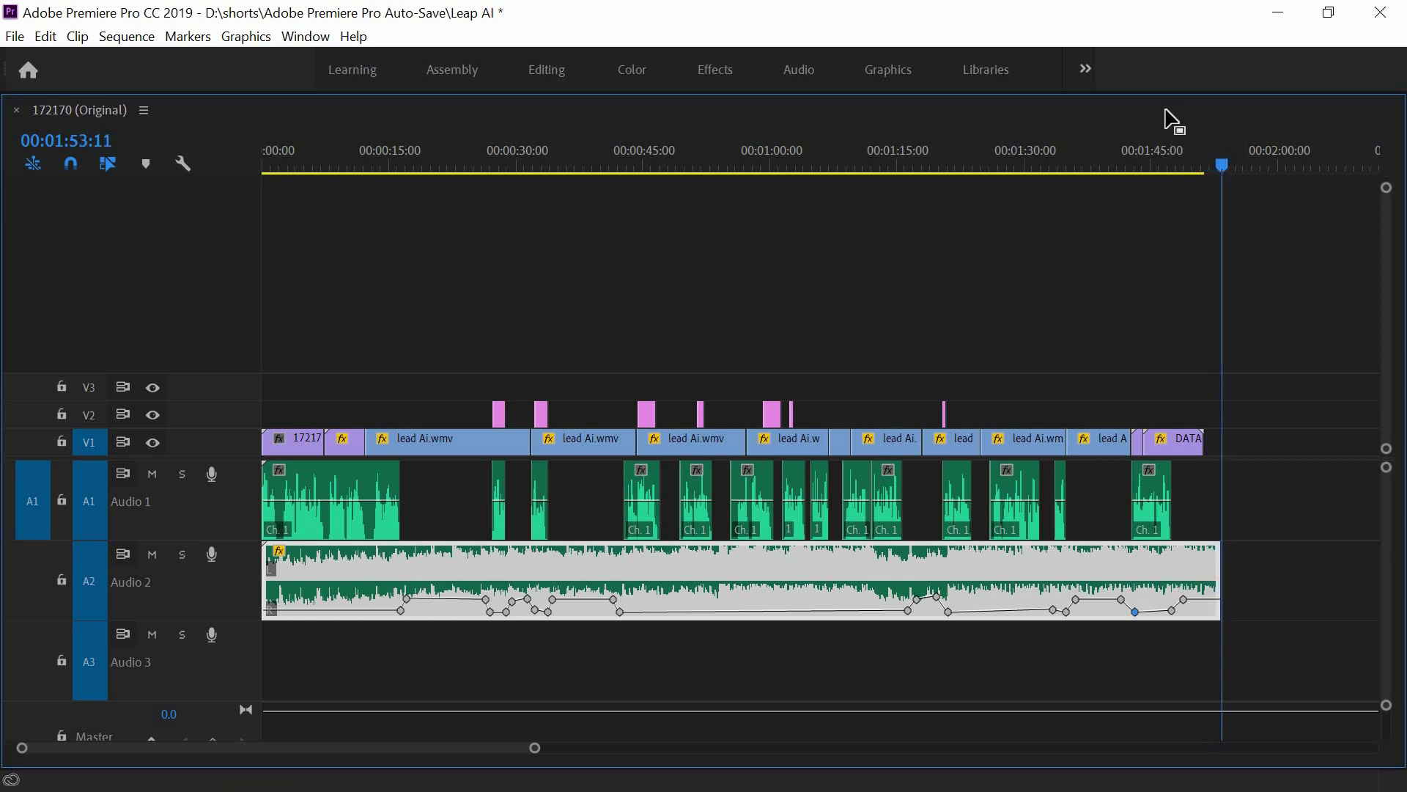
# - Restore the full panel layout from the maximized timeline and maximize the Program monitor
pyautogui.press('`')
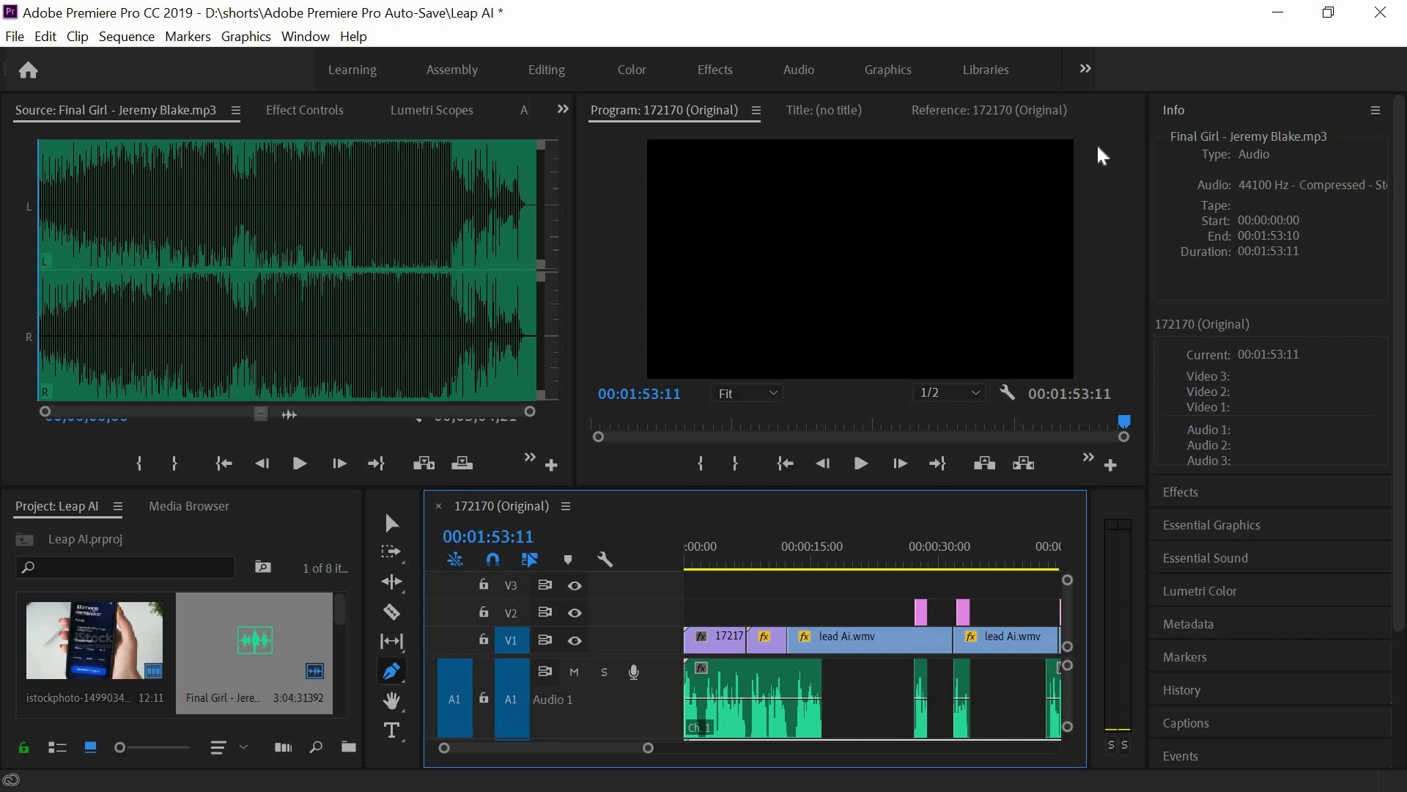
pyautogui.press('`')
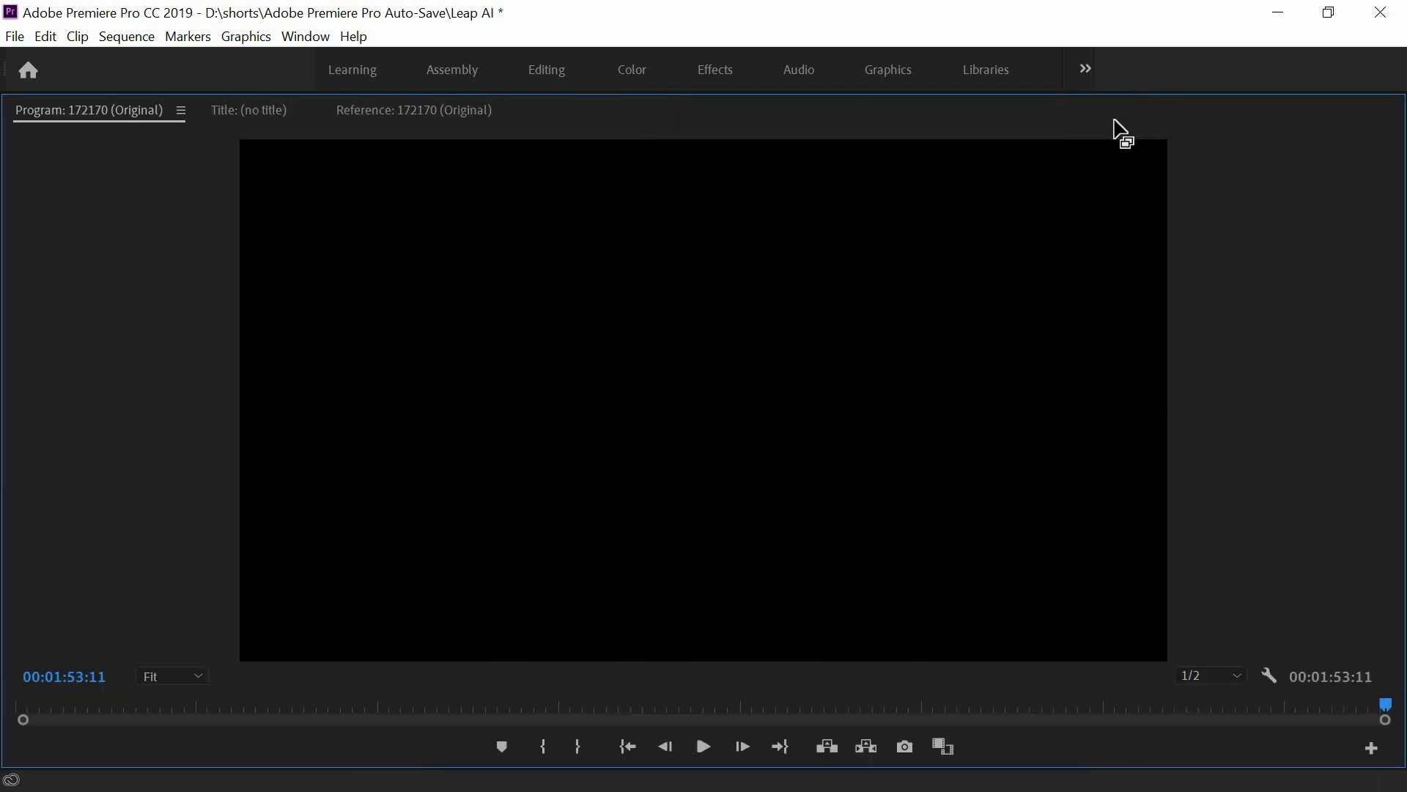